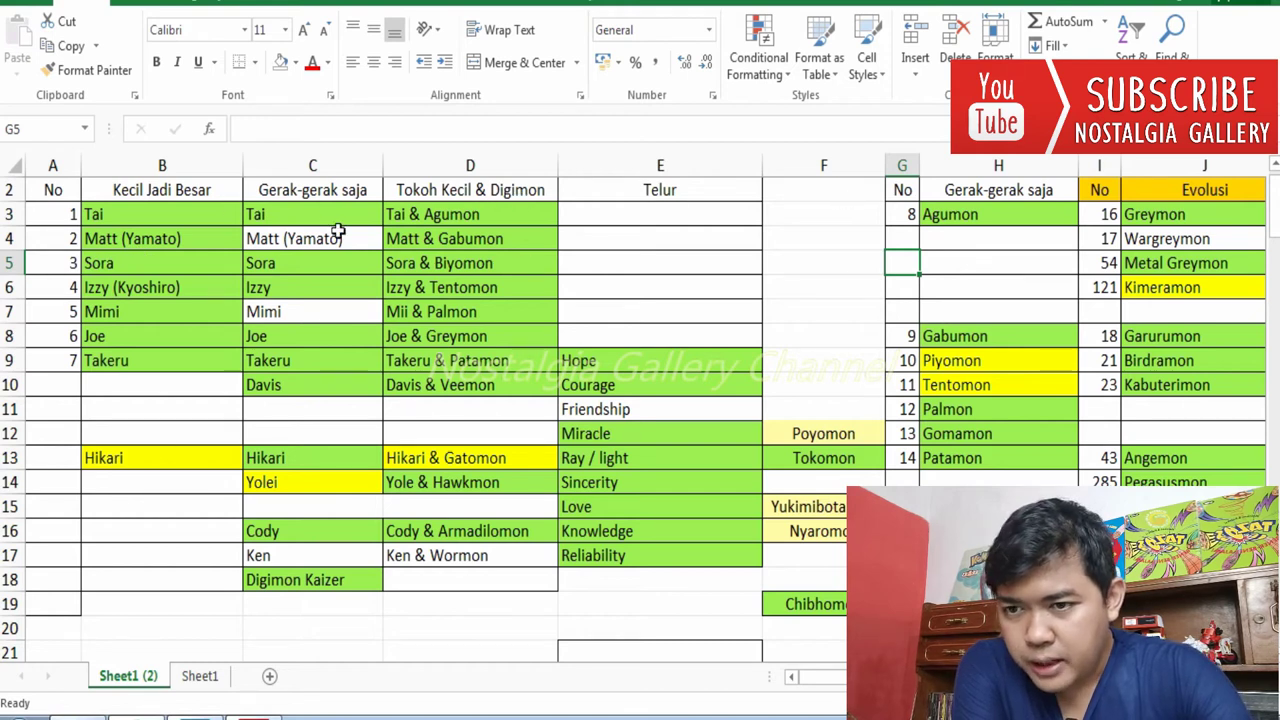
# Step: Review the Kecil Jadi Besar column, covering the entries from Tai to Takeru and the separate Hikari entry
pyautogui.click(186, 192)
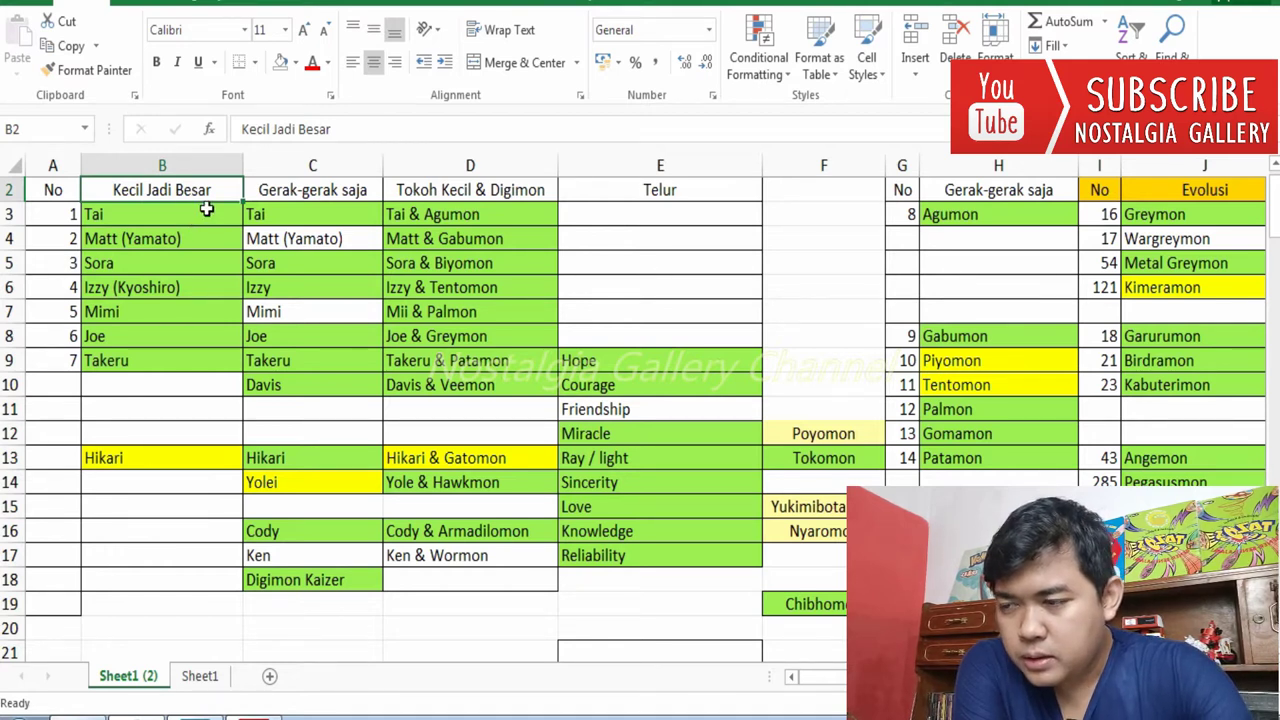
pyautogui.moveTo(125, 214); pyautogui.dragTo(134, 357)
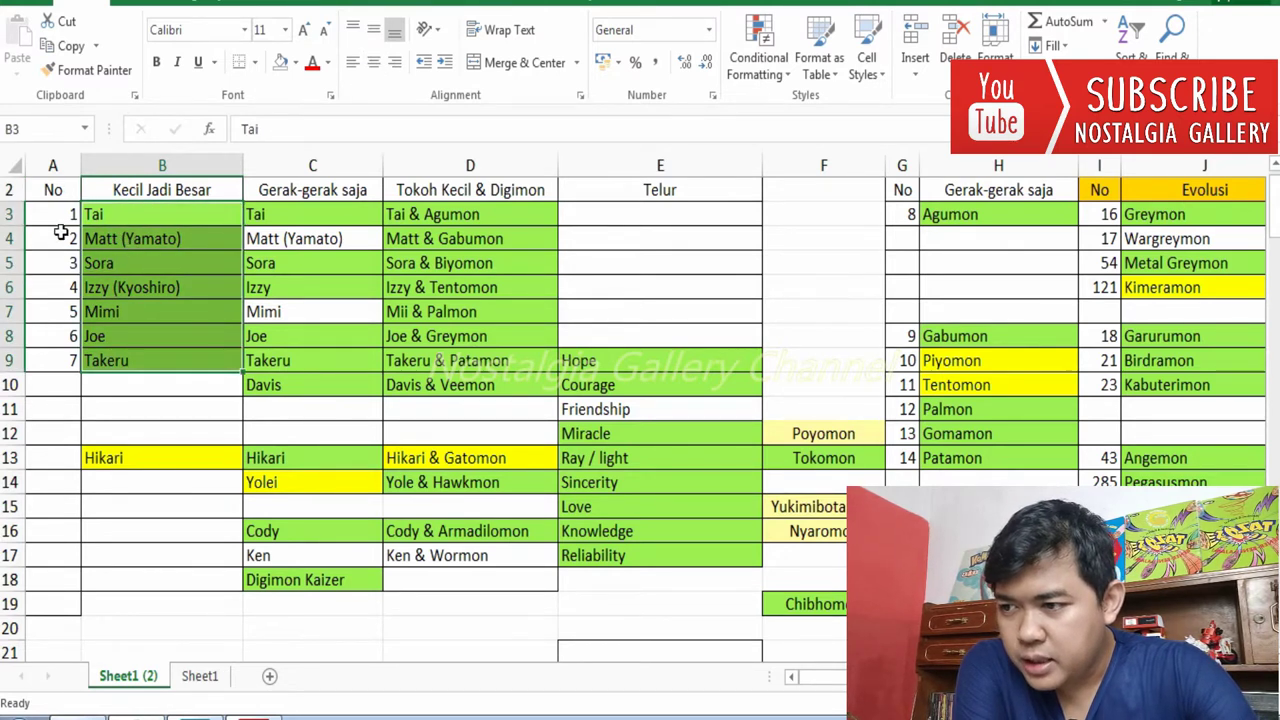
pyautogui.moveTo(90, 214); pyautogui.dragTo(126, 357)
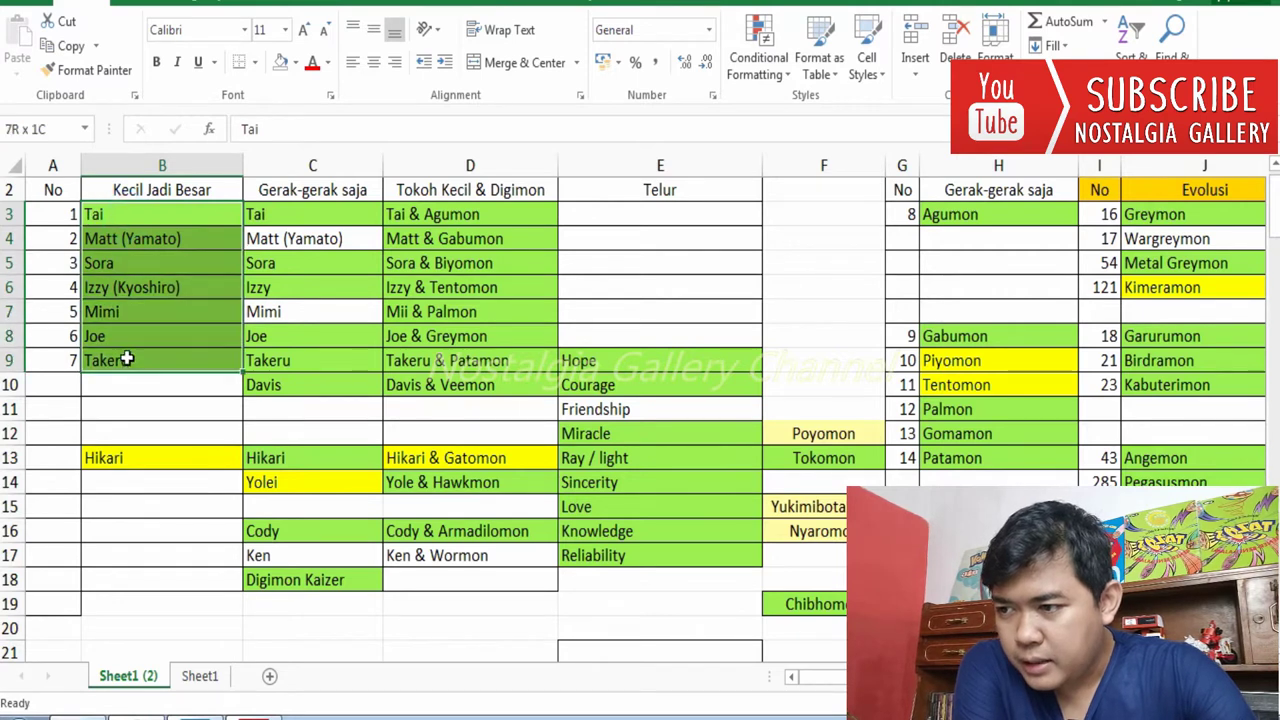
pyautogui.click(138, 460)
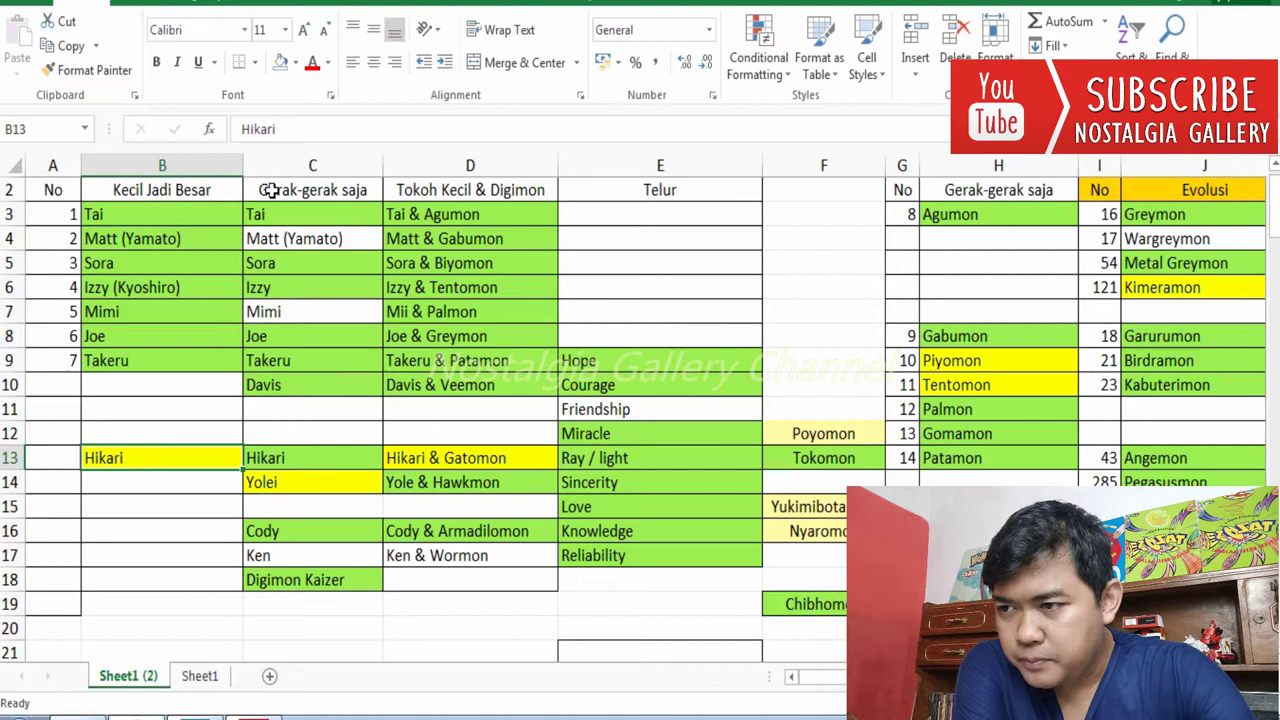
# Step: Examine the Gerak-gerak saja, Tokoh Kecil & Digimon and Telur columns, including the Telur entries from Hope to Reliability
pyautogui.click(358, 190)
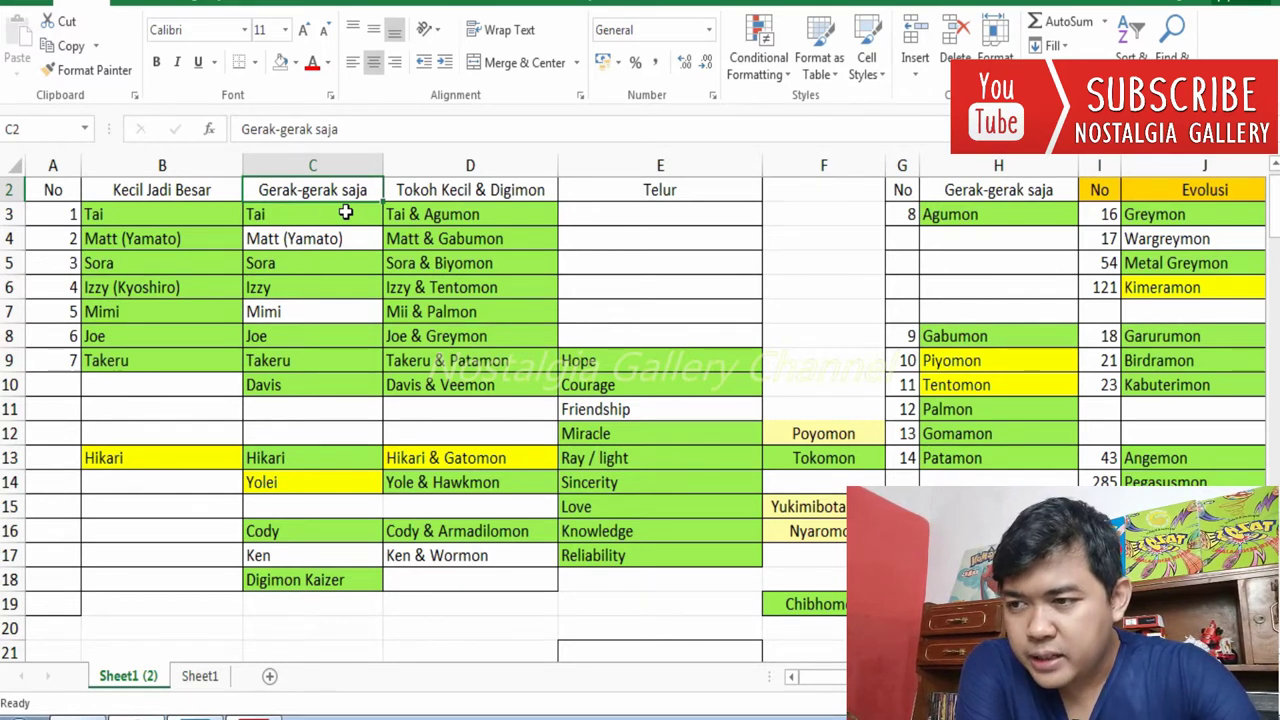
pyautogui.click(483, 197)
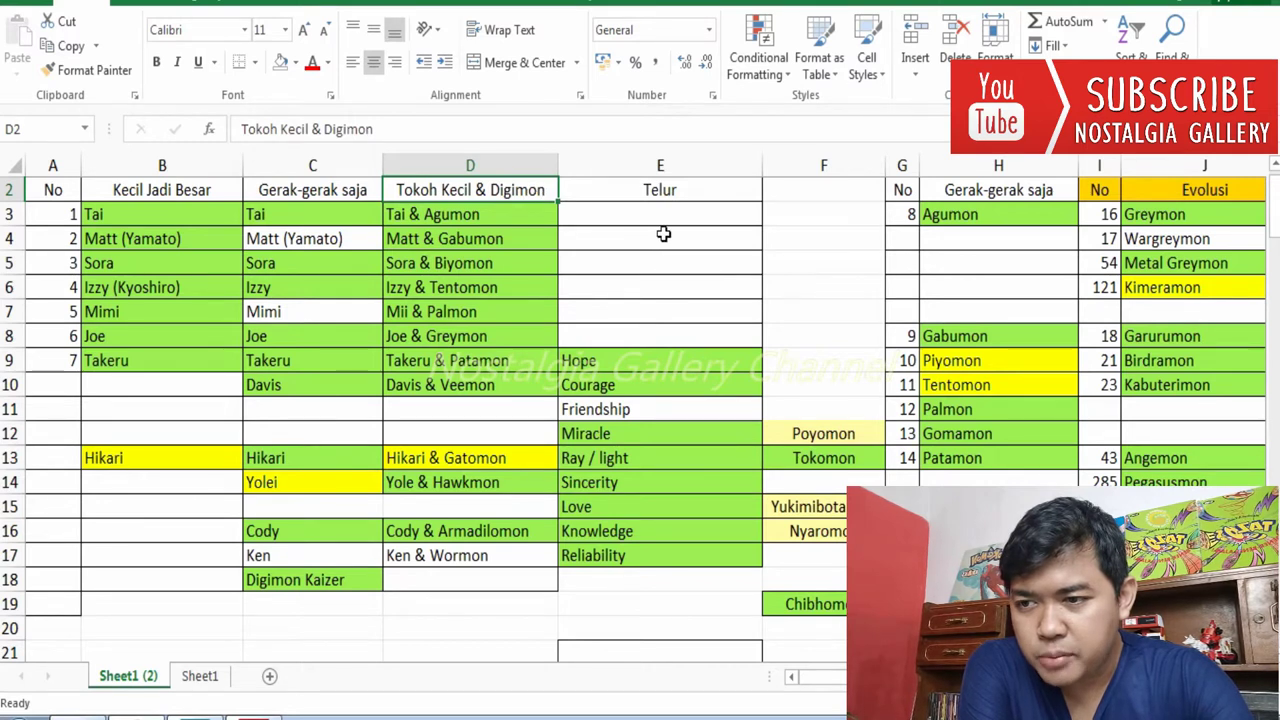
pyautogui.click(703, 194)
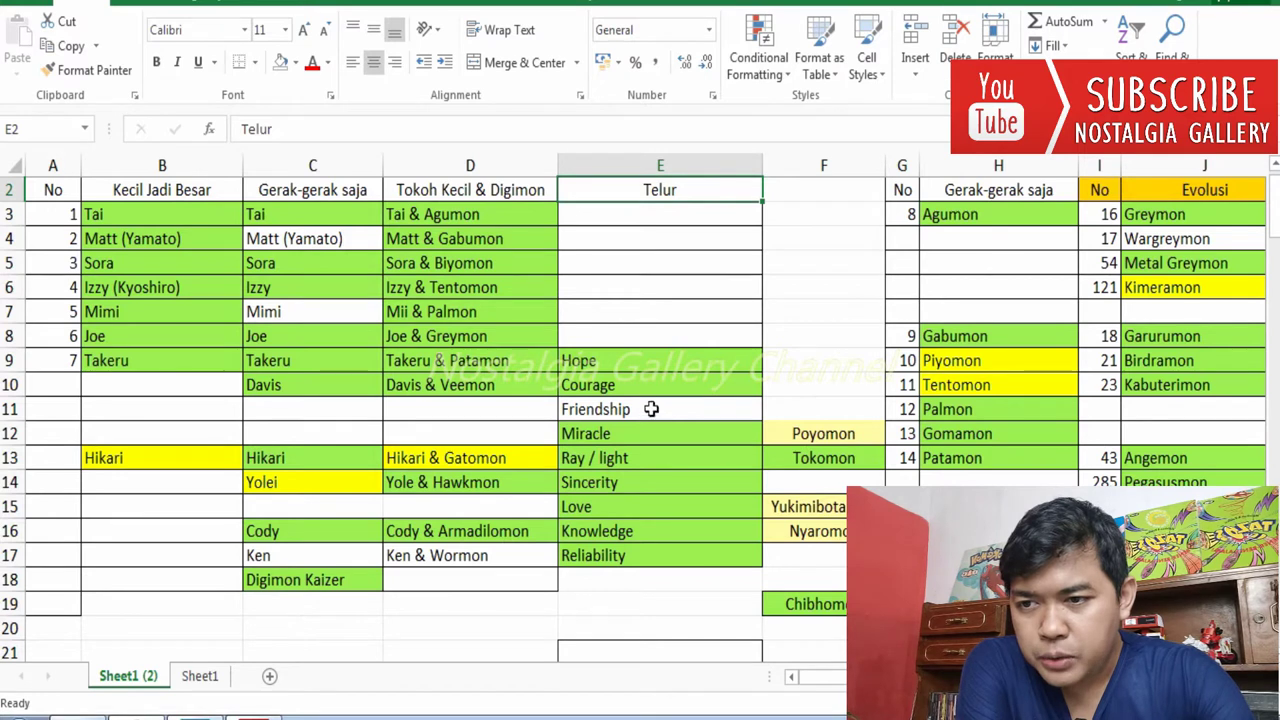
pyautogui.moveTo(614, 362); pyautogui.dragTo(605, 557)
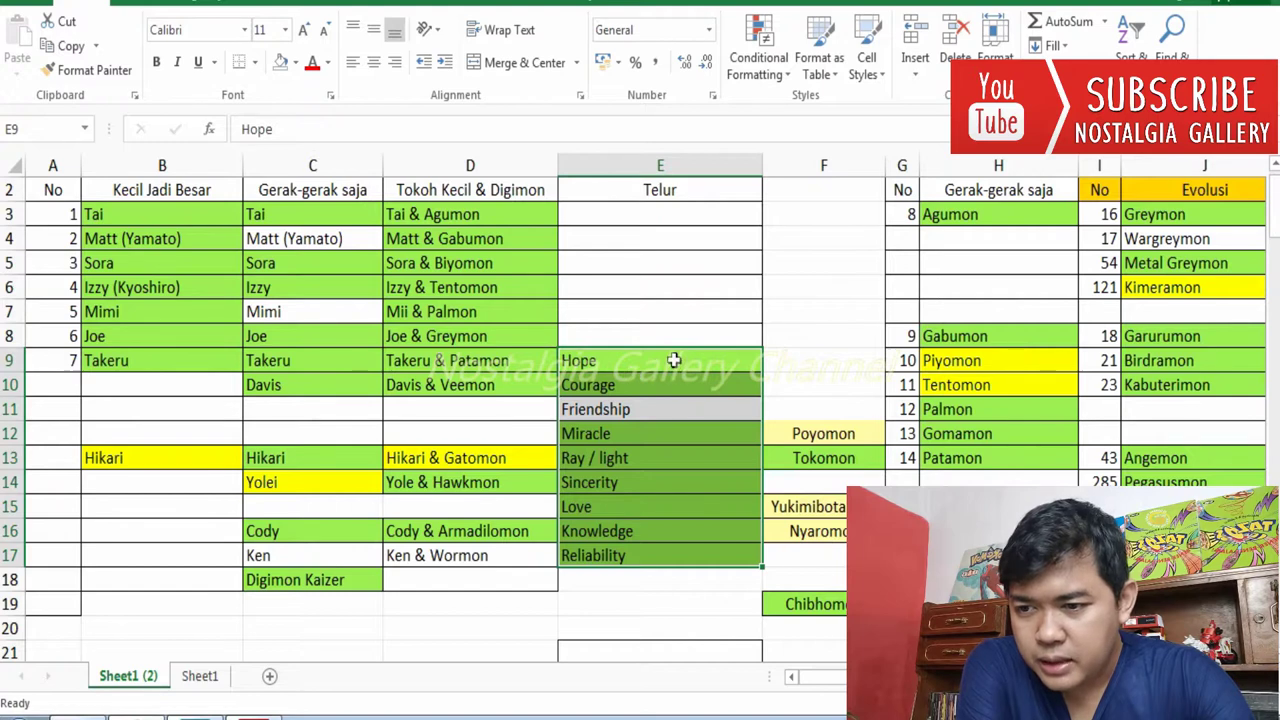
pyautogui.click(645, 262)
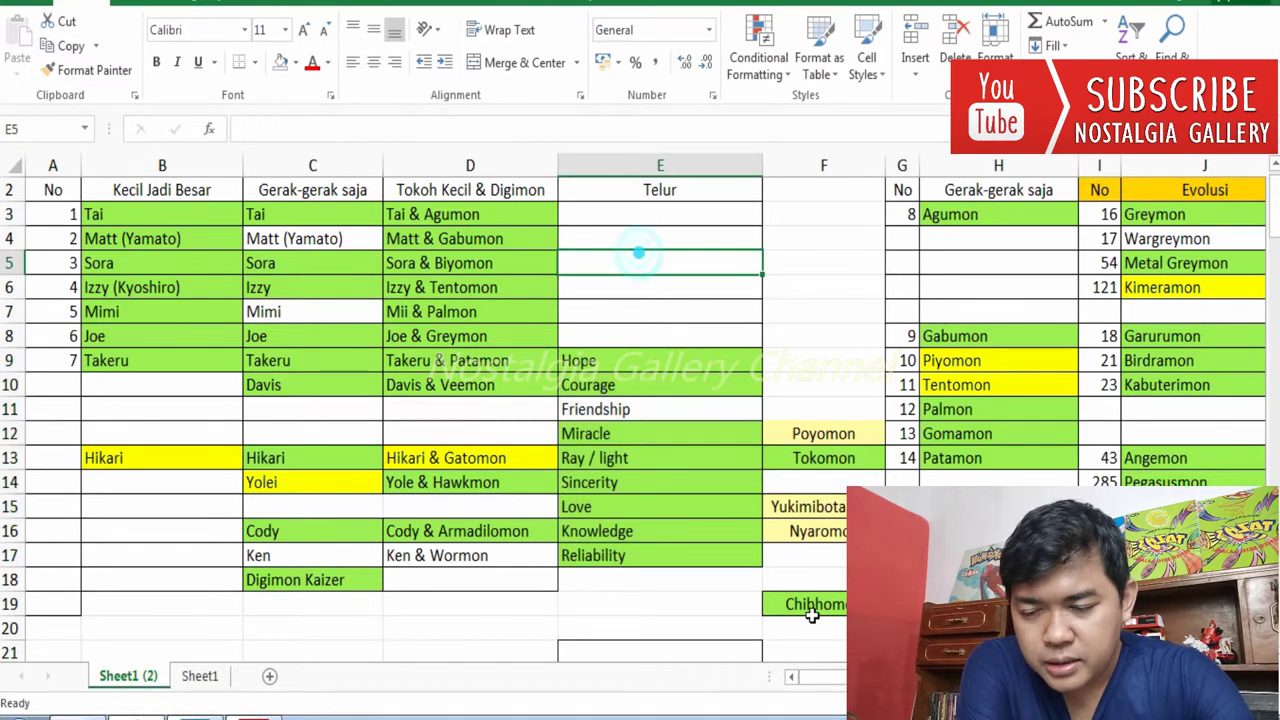
# Step: Examine the untitled column F, comparing its Poyomon and Tokomon entries with Patamon in column H
pyautogui.moveTo(815, 676); pyautogui.dragTo(838, 676)
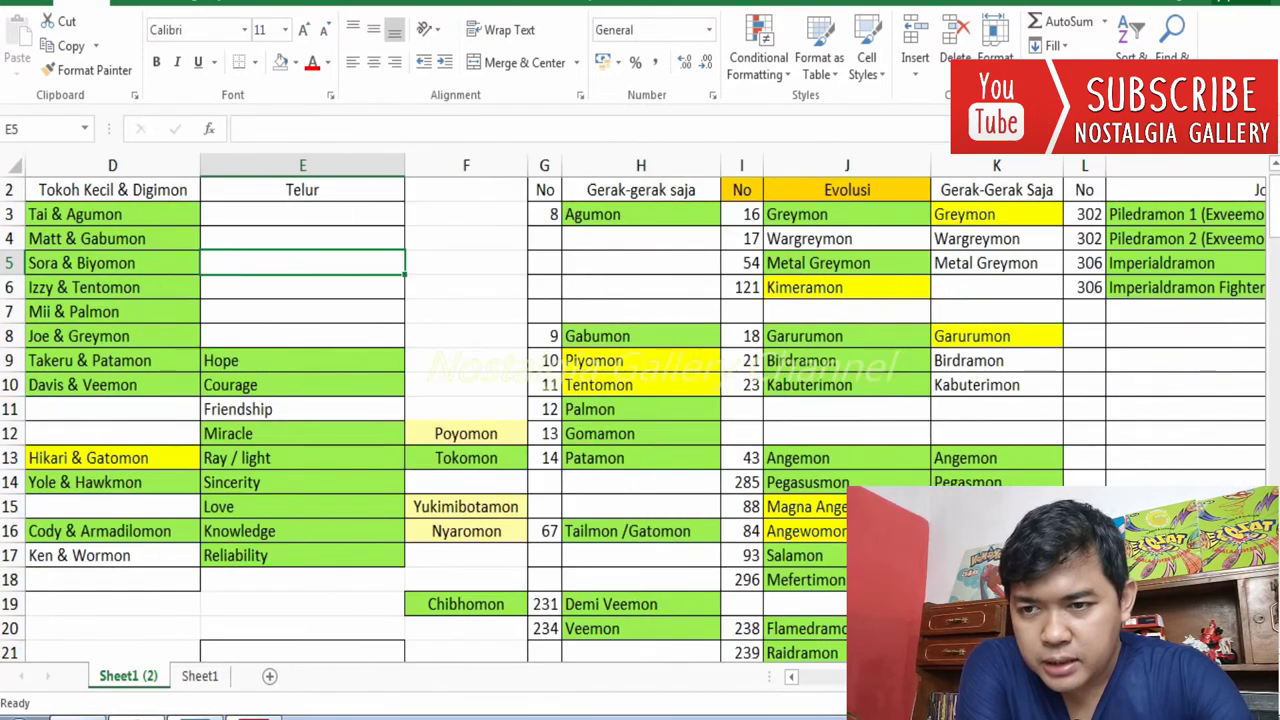
pyautogui.click(481, 165)
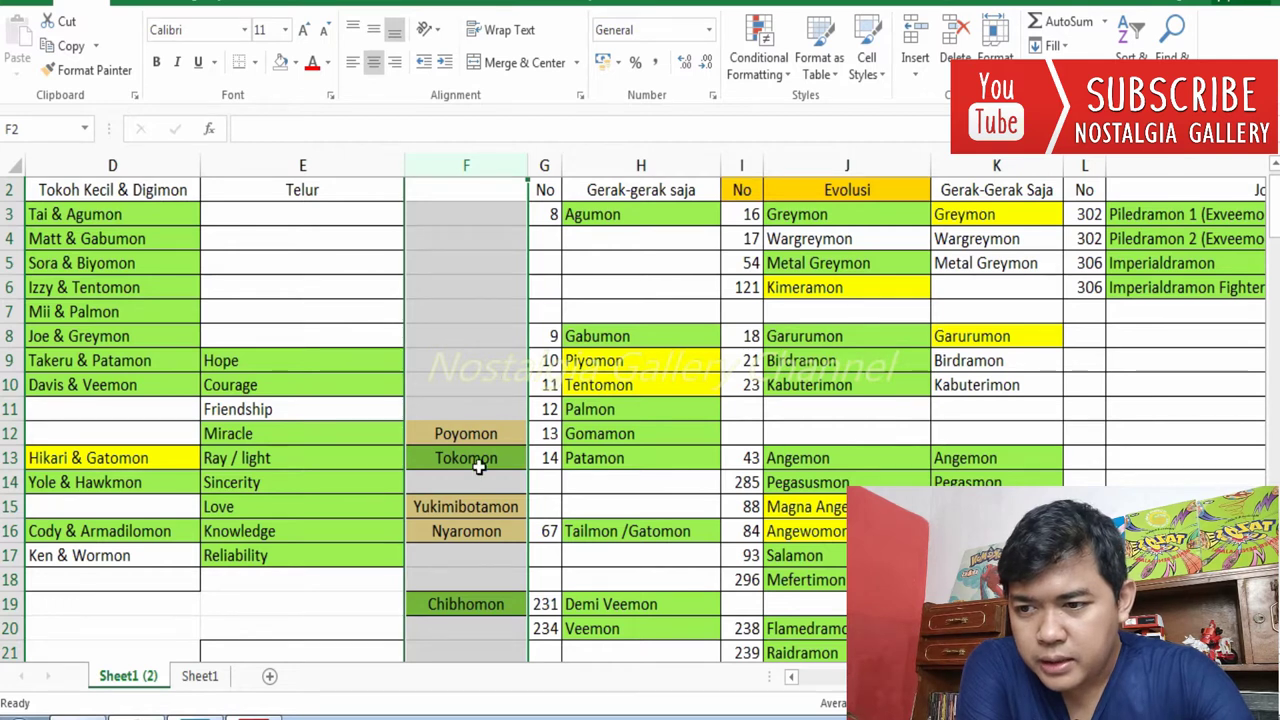
pyautogui.moveTo(494, 434); pyautogui.dragTo(500, 458)
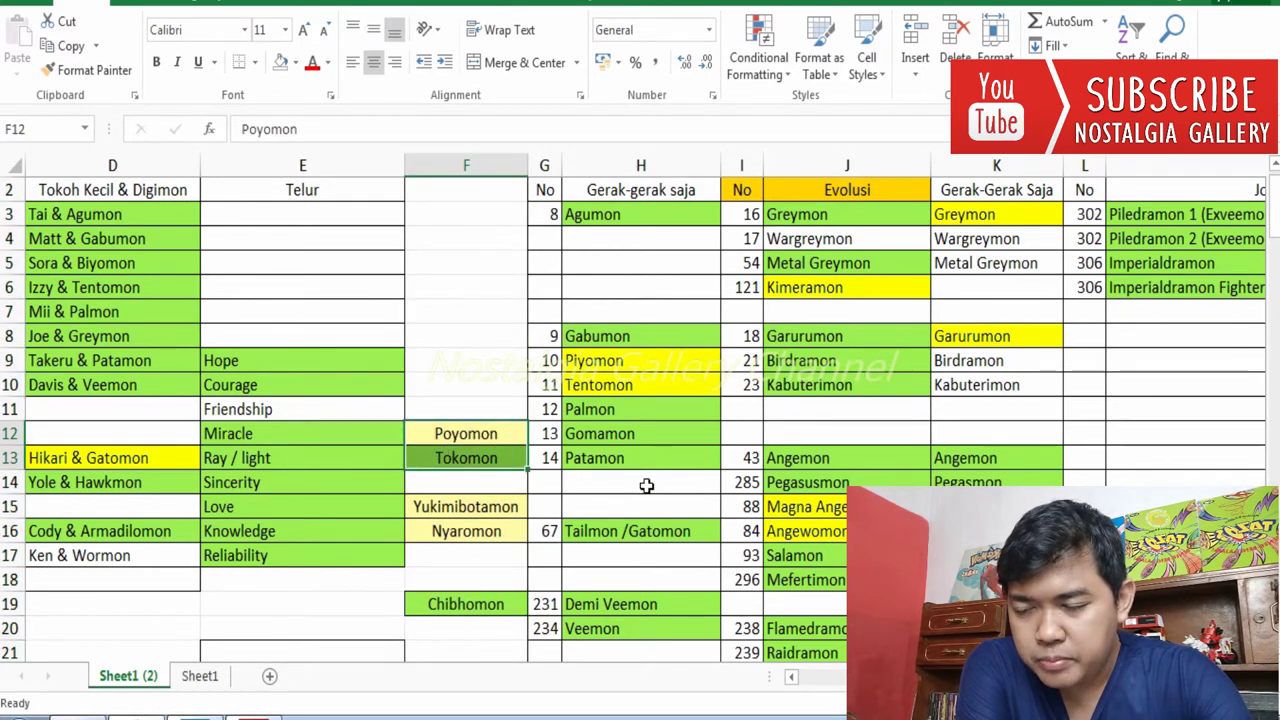
pyautogui.click(612, 462)
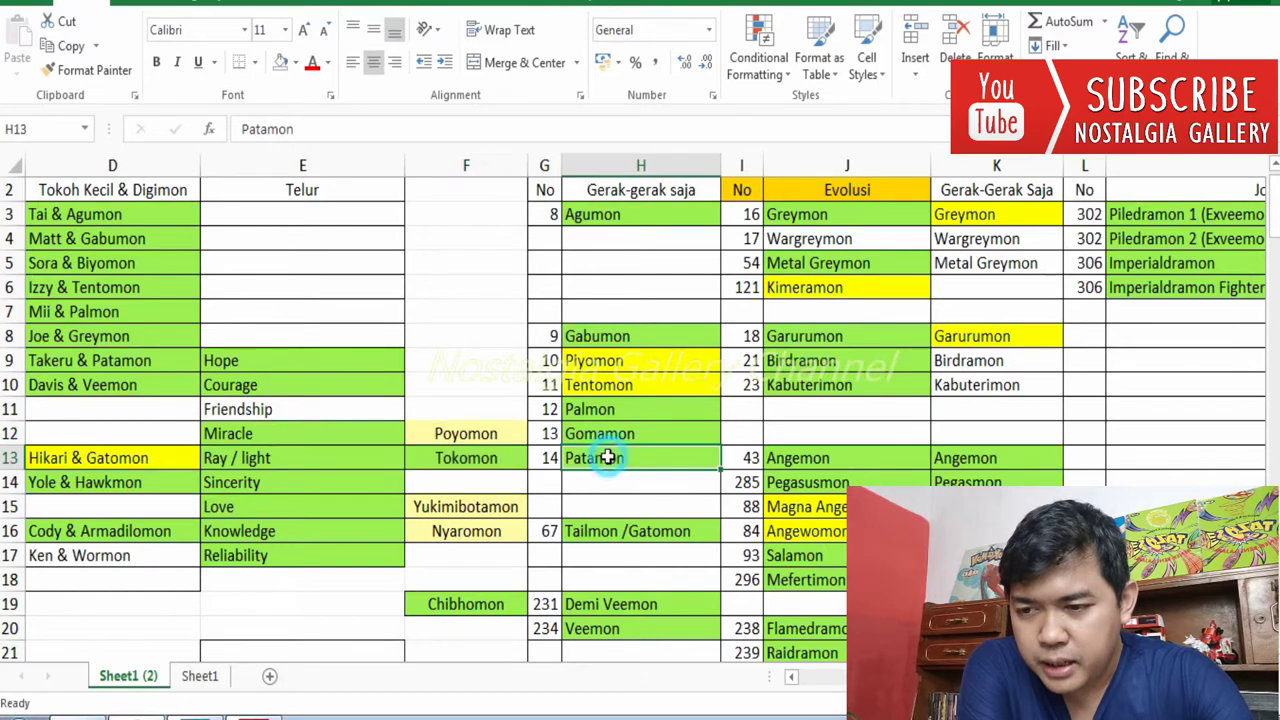
pyautogui.click(503, 458)
pyautogui.scroll(-1, 449, 437)
pyautogui.scroll(1, 458, 445)
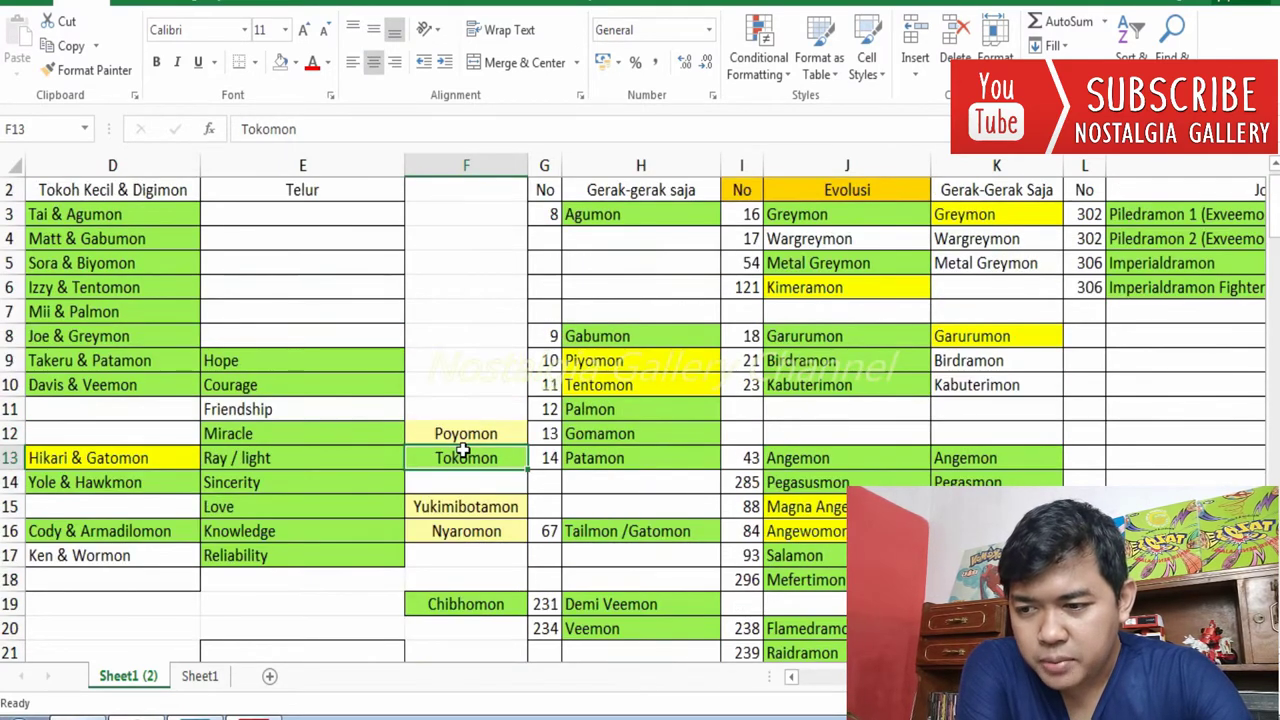
# Step: Compare the Gerak-gerak saja Digimon in column H with their Evolusi forms, including the Greymon group and Gabumon's Garurumon
pyautogui.click(640, 192)
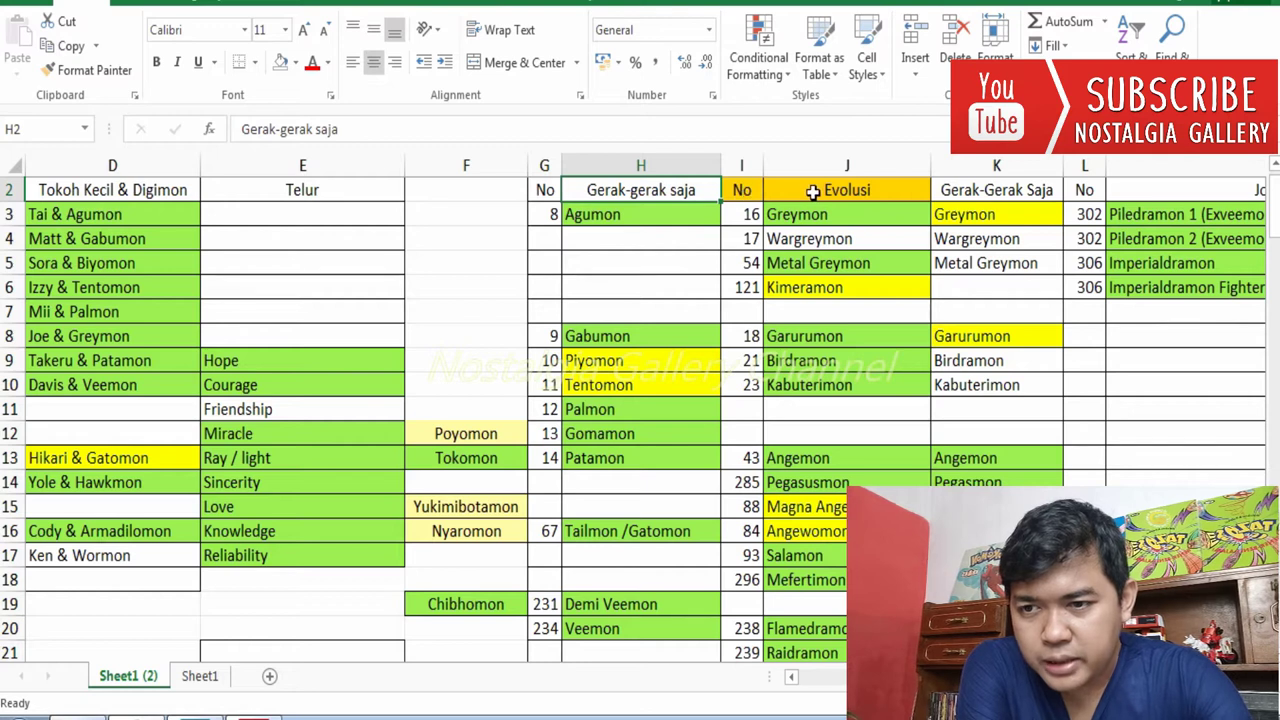
pyautogui.click(882, 190)
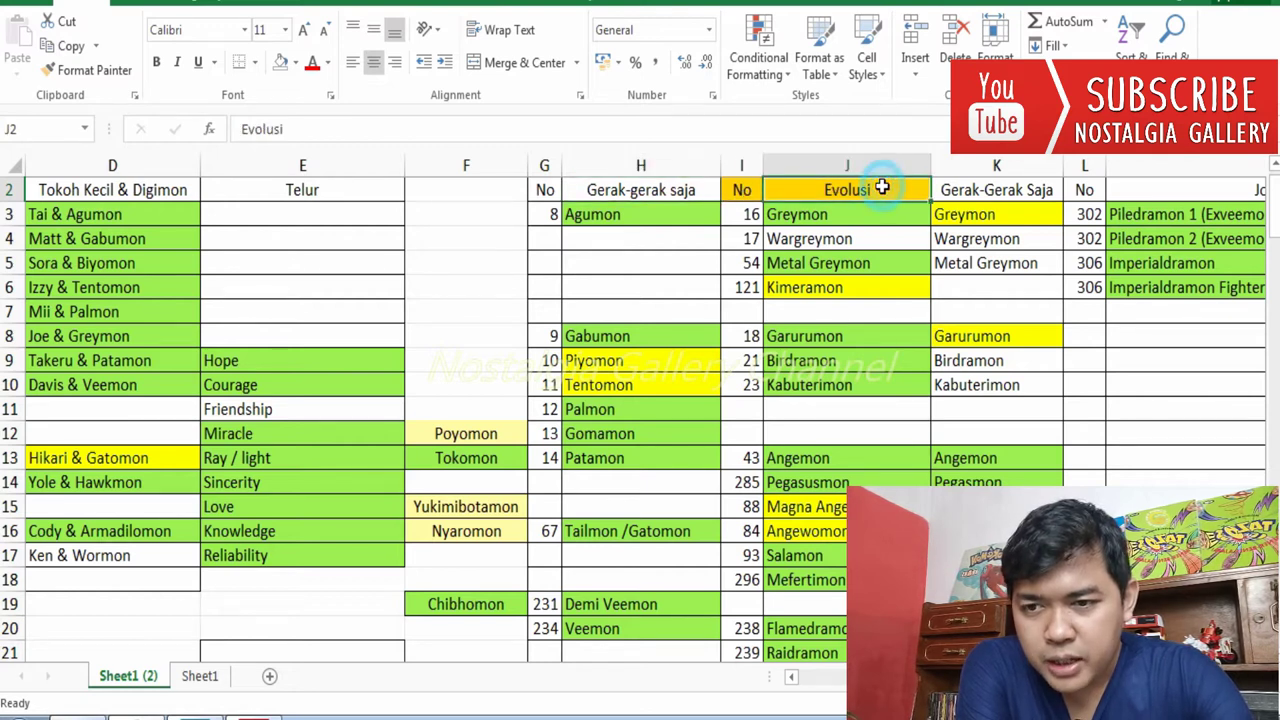
pyautogui.click(840, 222)
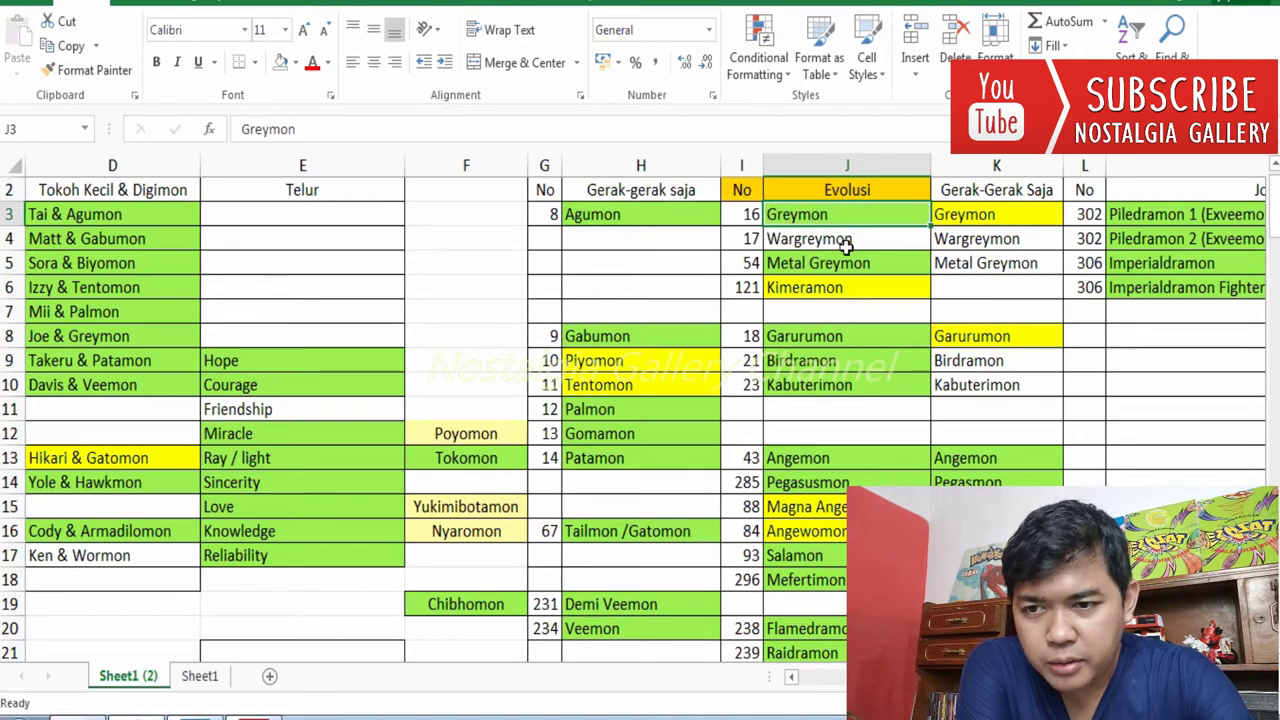
pyautogui.moveTo(835, 220); pyautogui.dragTo(834, 316)
pyautogui.click(605, 336)
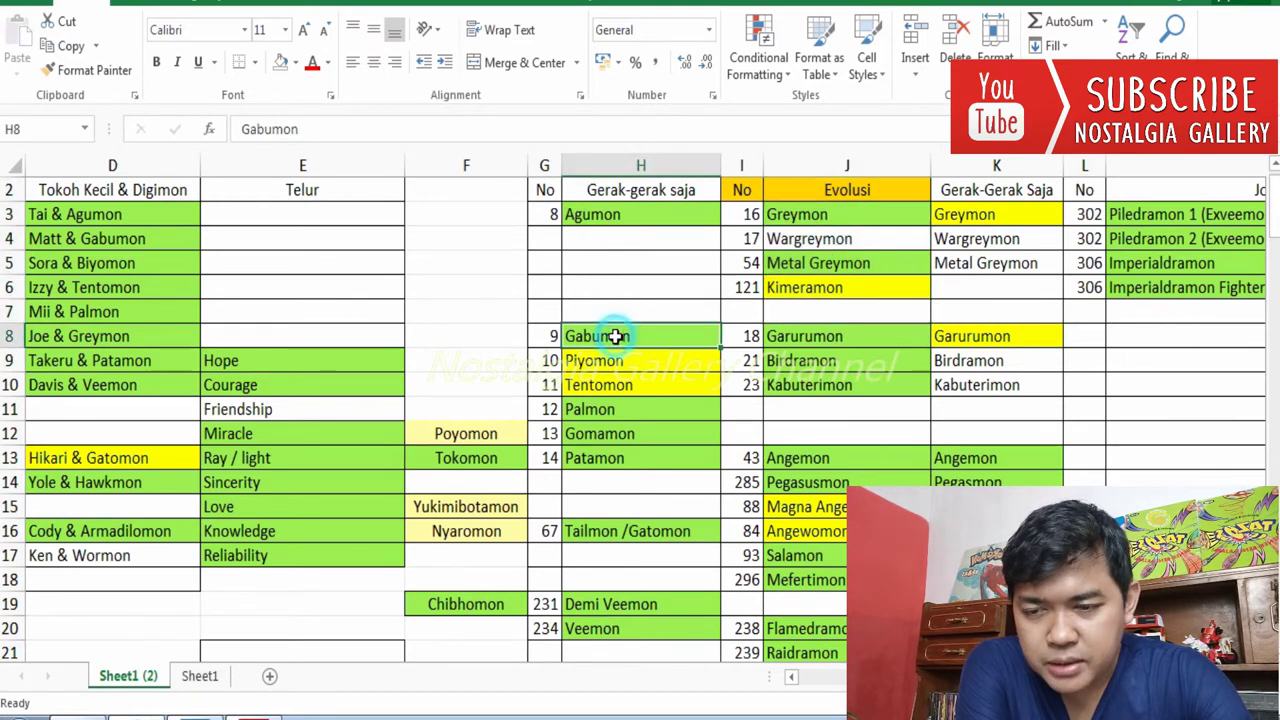
pyautogui.click(808, 337)
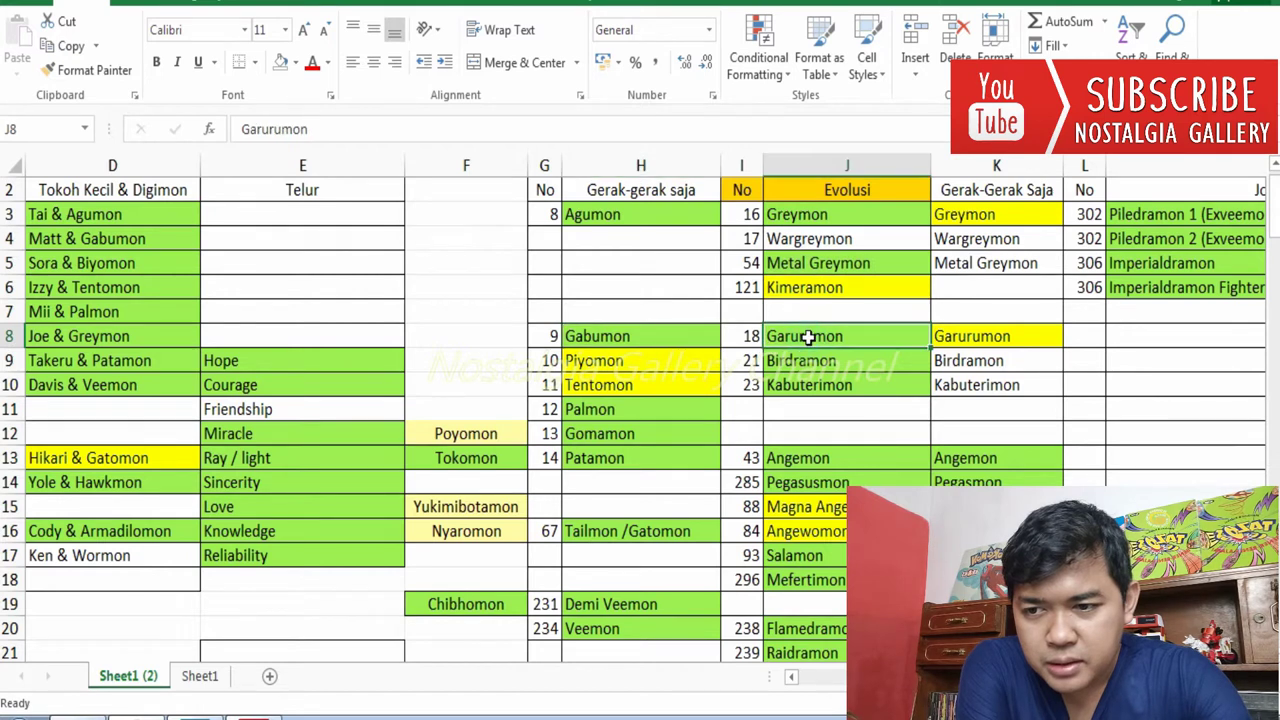
# Step: Compare the Gerak-Gerak Saja column beside Evolusi with the Gerak-gerak saja column beside it in column H
pyautogui.click(980, 188)
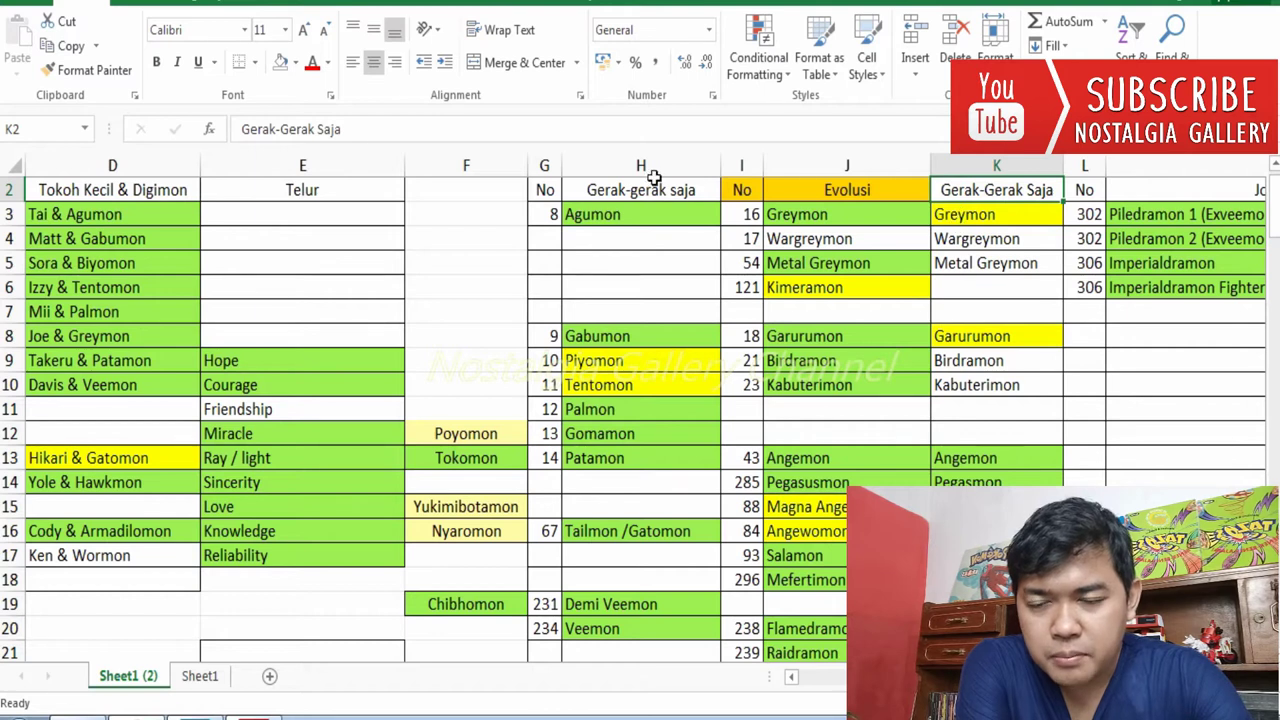
pyautogui.click(651, 192)
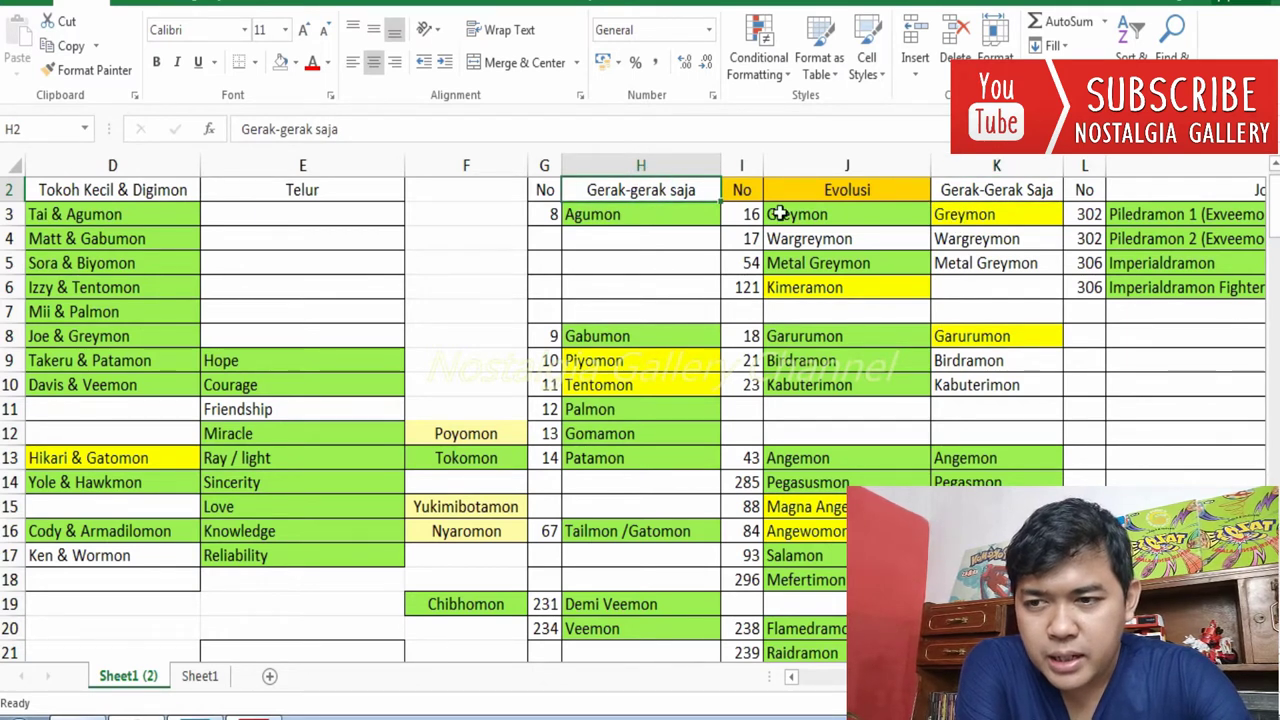
pyautogui.click(985, 193)
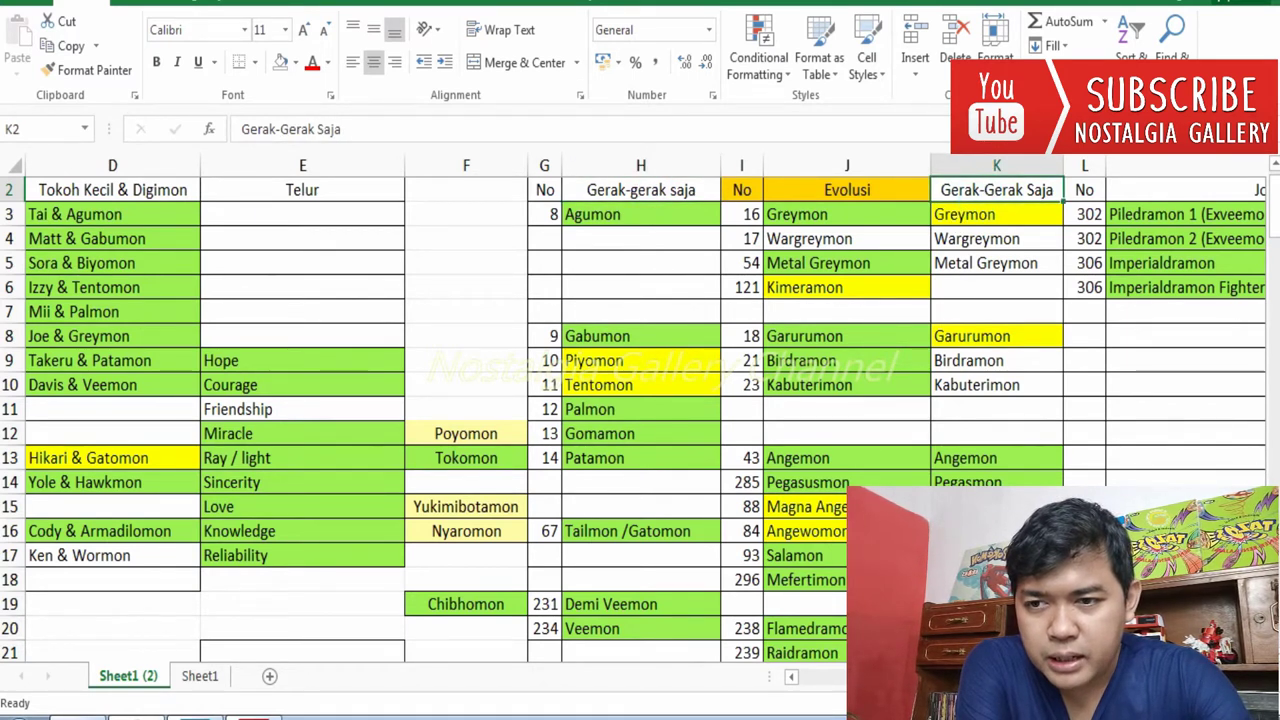
# Step: Narrow the Jolgres column M slightly
pyautogui.hscroll(3, 644, 408)
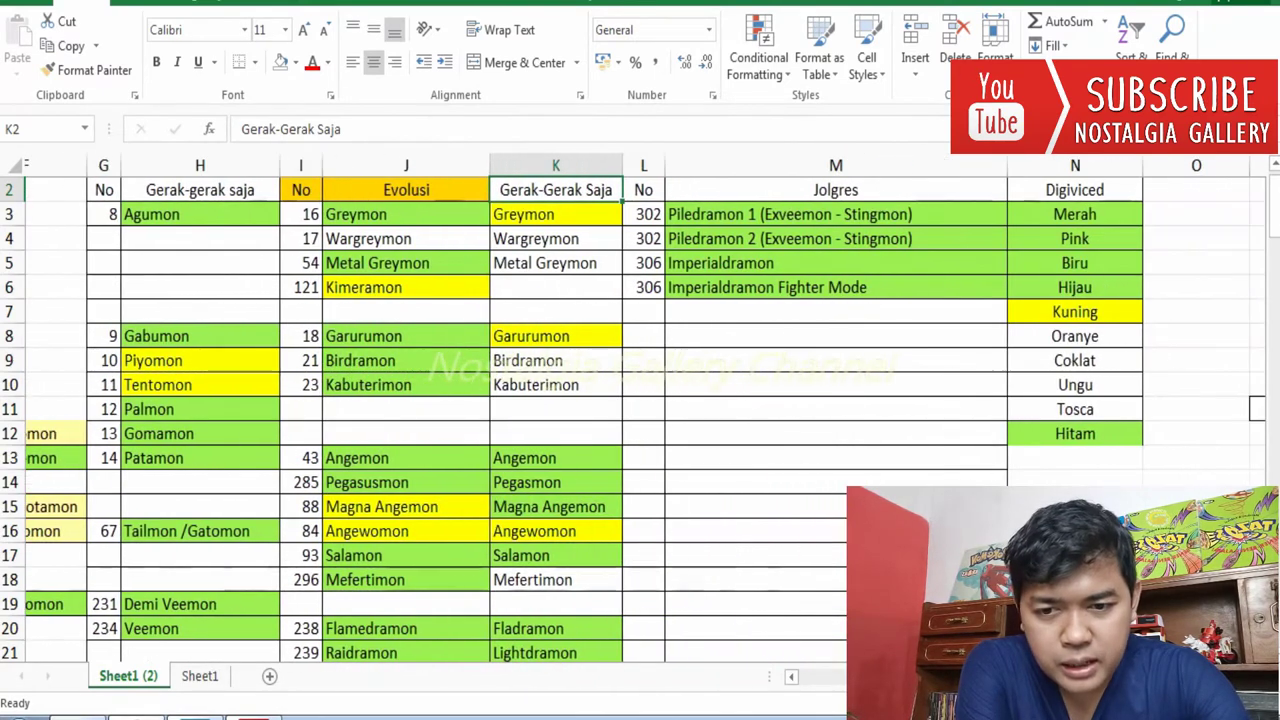
pyautogui.hscroll(1, 644, 408)
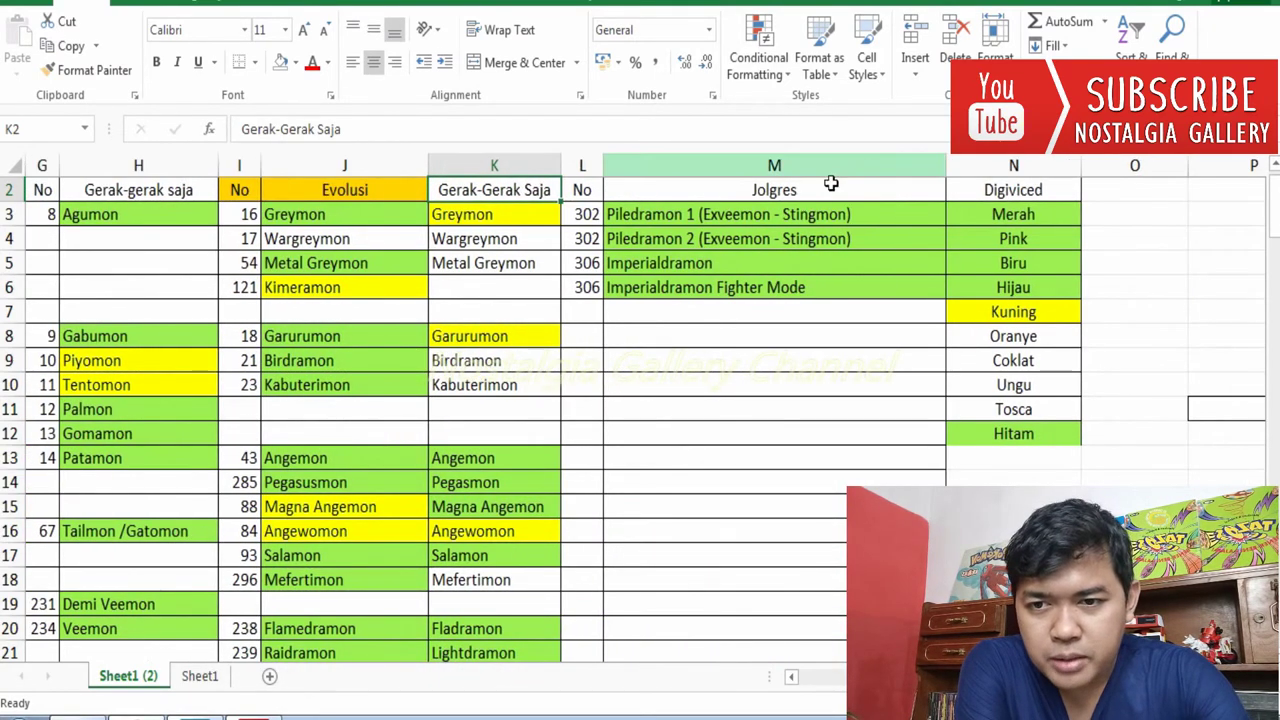
pyautogui.moveTo(944, 167); pyautogui.dragTo(897, 178)
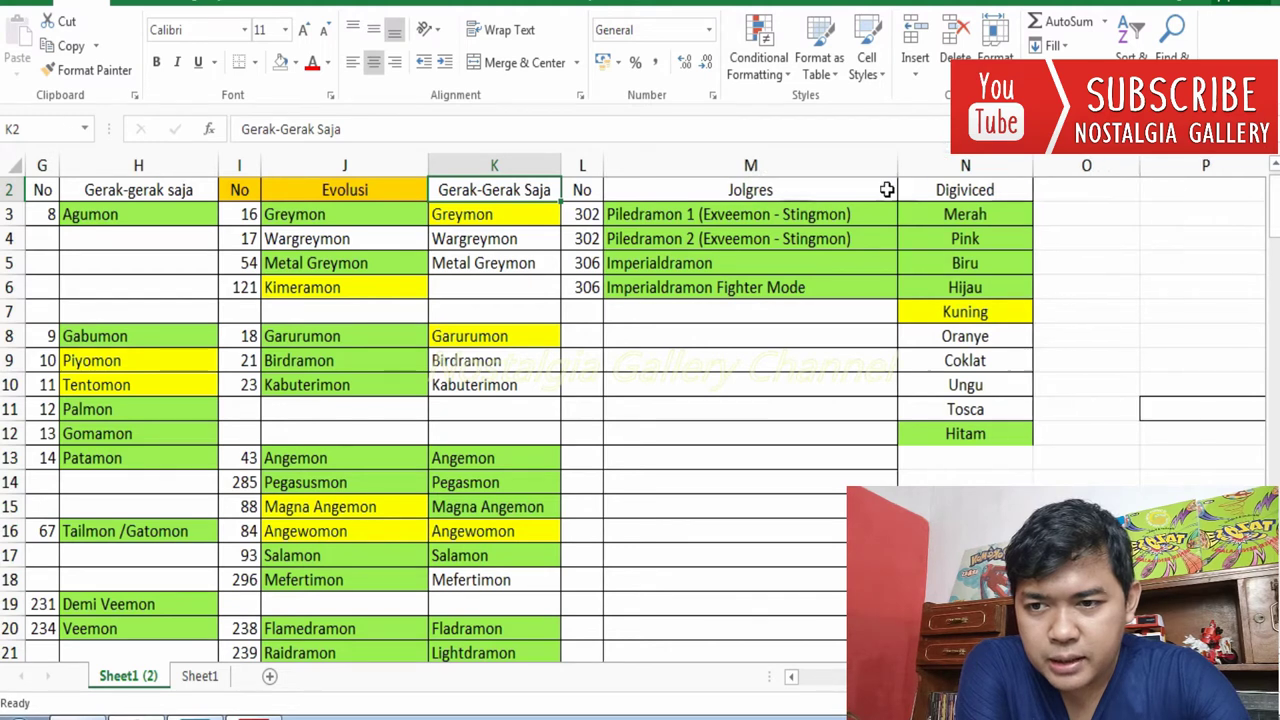
# Step: Review the Jolgres entries and the Digiviced colours from Merah to Hitam, including the row above the headers
pyautogui.moveTo(753, 213); pyautogui.dragTo(738, 302)
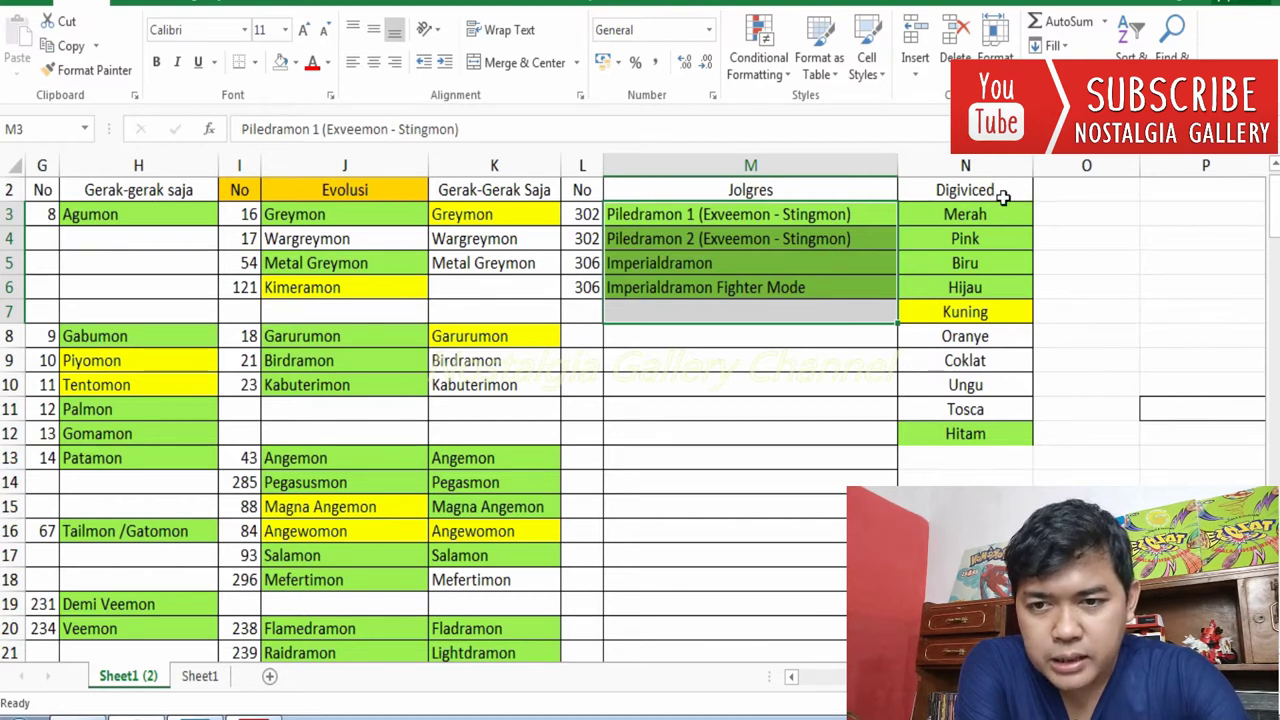
pyautogui.moveTo(996, 213); pyautogui.dragTo(983, 433)
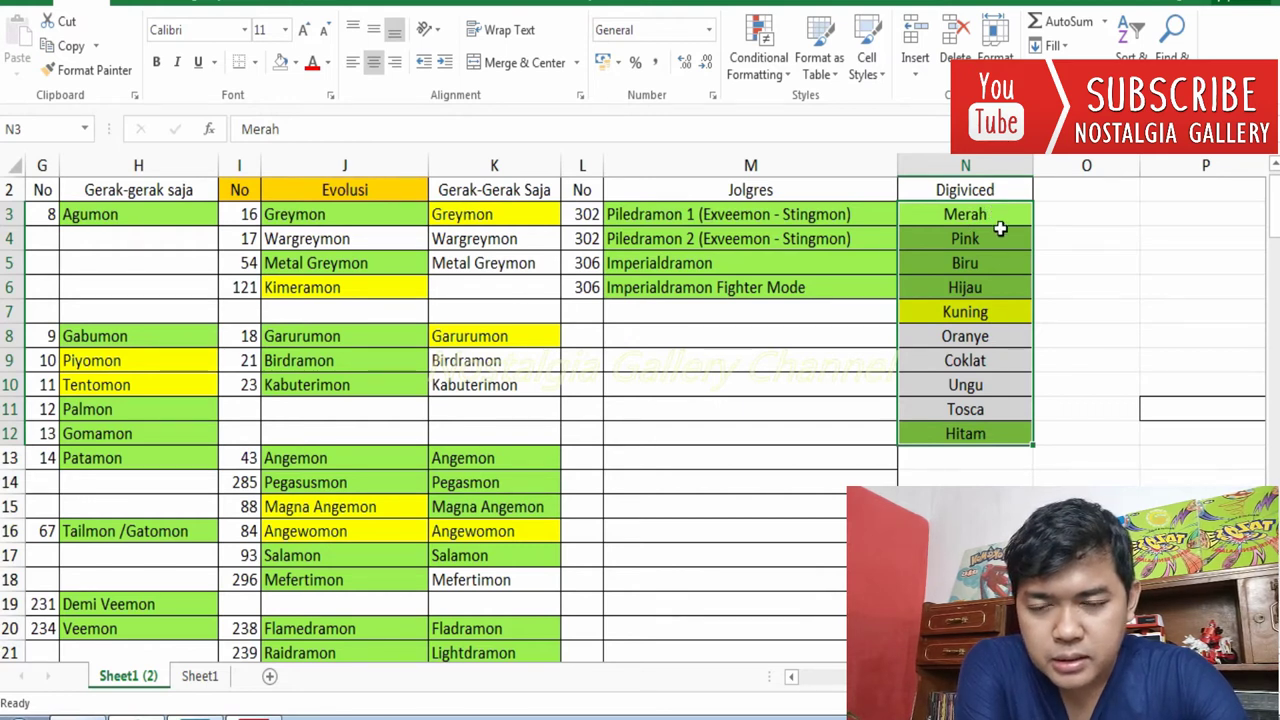
pyautogui.scroll(1, 1006, 220)
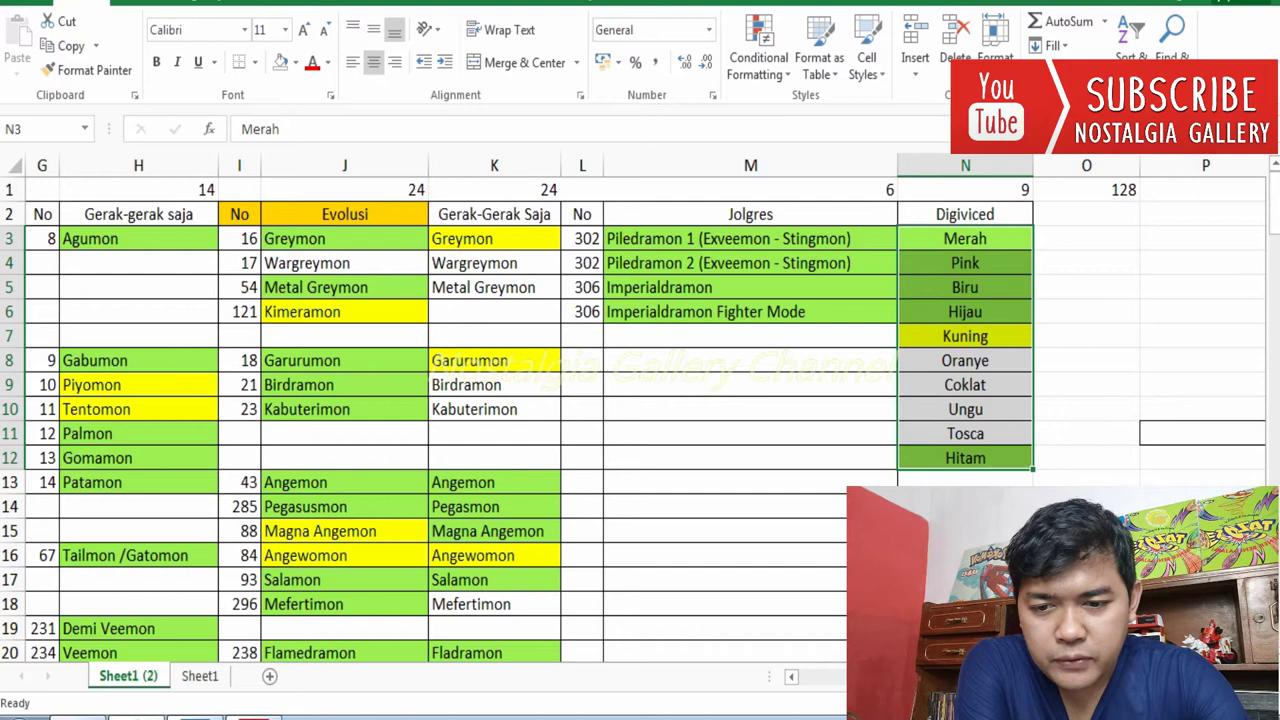
# Step: Examine the character entries in B3:D9 across the first three lists, including the Tai & Agumon cell
pyautogui.hscroll(-2, 622, 407)
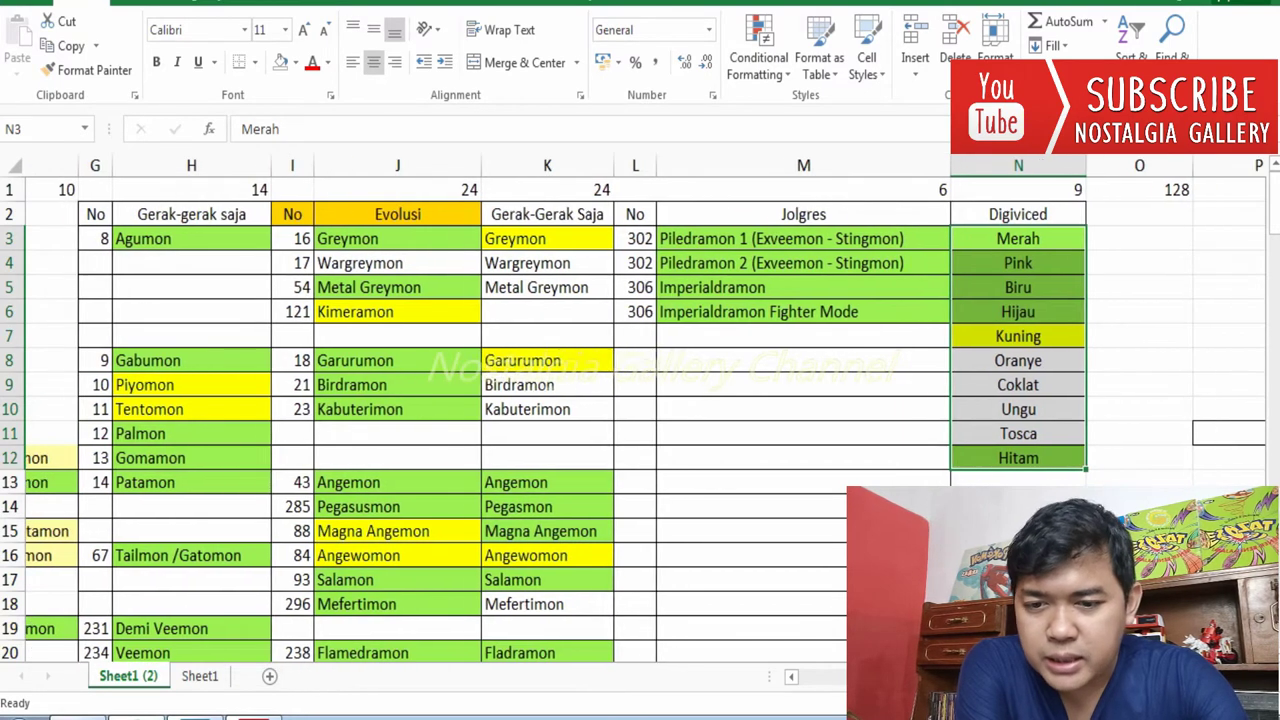
pyautogui.hscroll(-10, 622, 407)
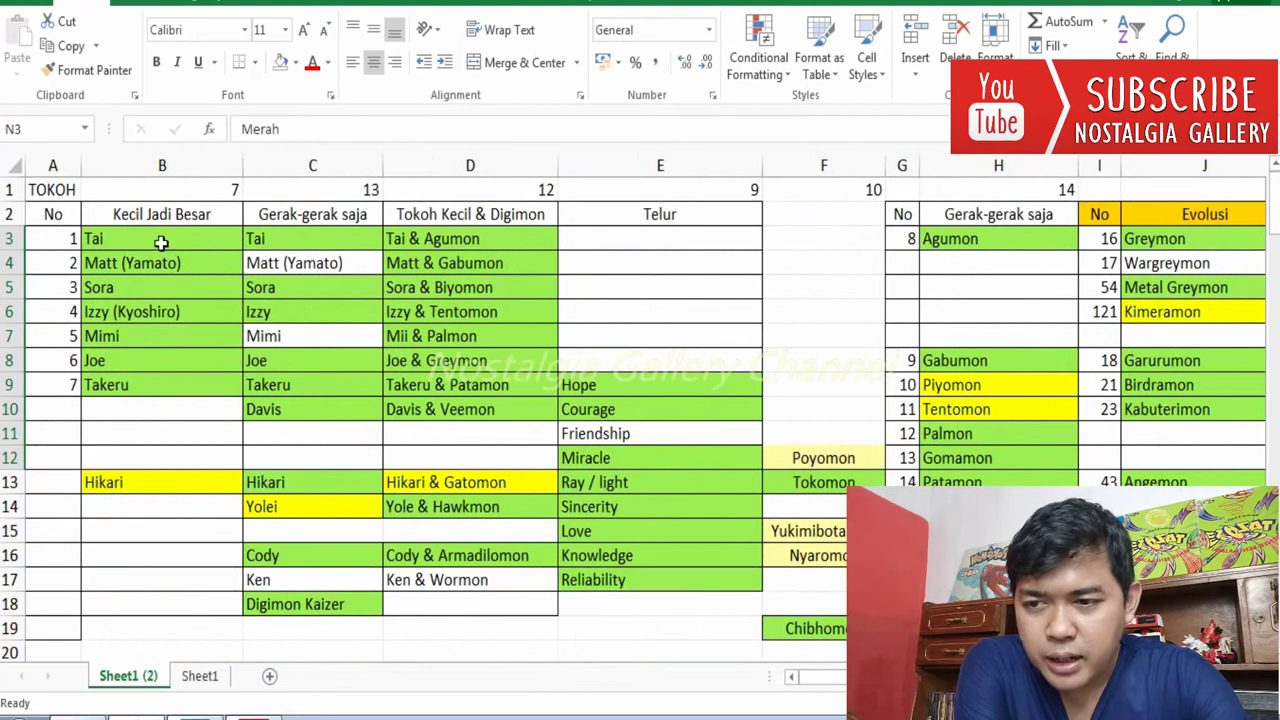
pyautogui.moveTo(166, 238); pyautogui.dragTo(490, 385)
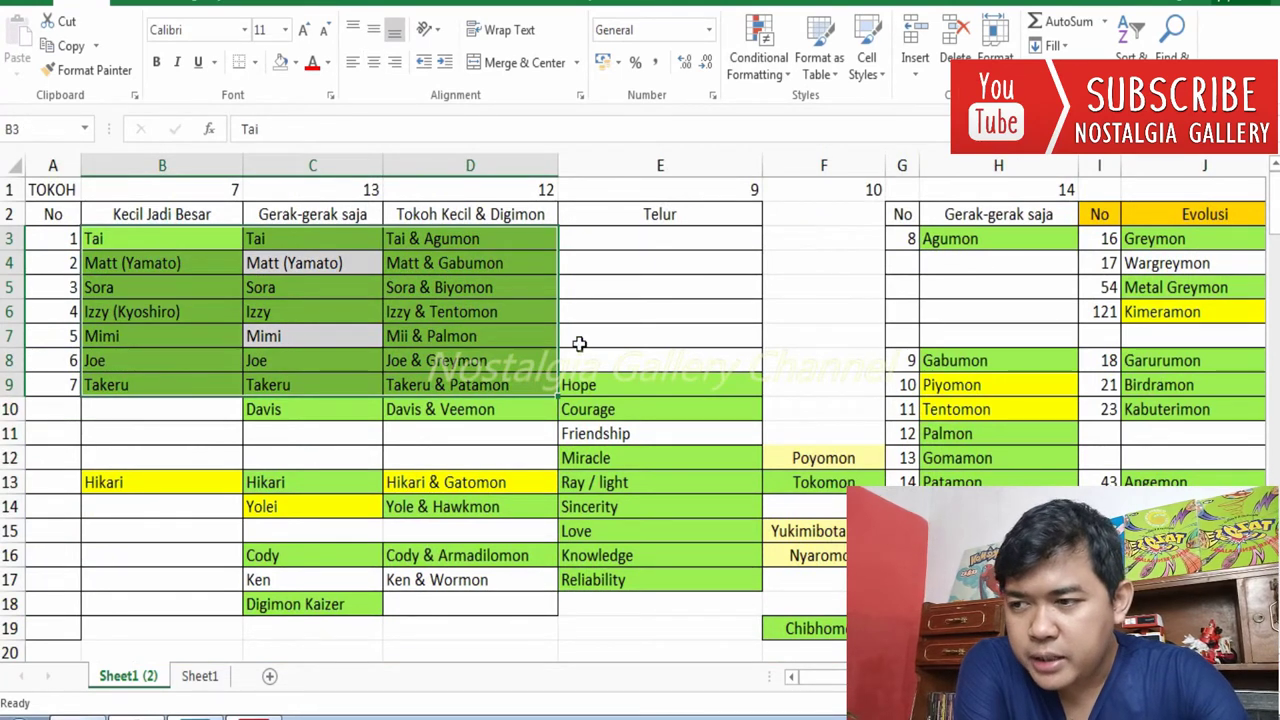
pyautogui.click(473, 238)
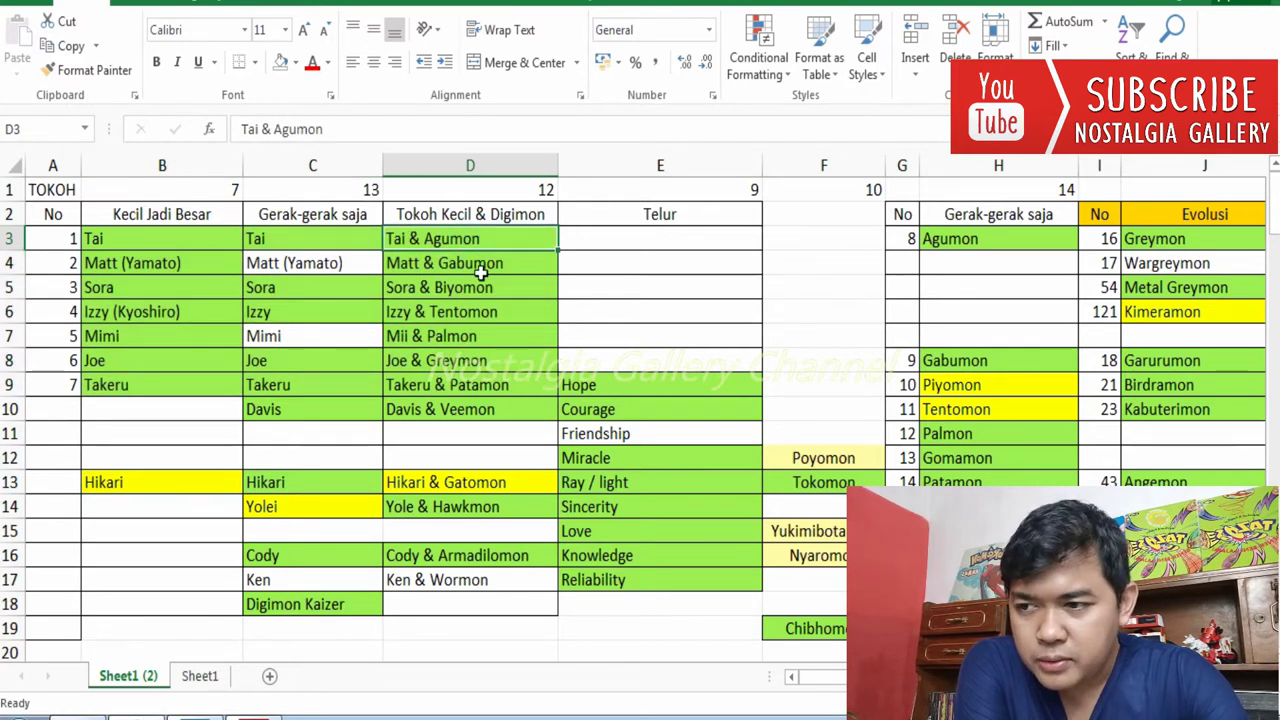
# Step: Examine the yellow-marked entries Hikari in column B, Yolei in column C, and Piyomon and Tentomon in column H
pyautogui.click(192, 482)
pyautogui.click(286, 508)
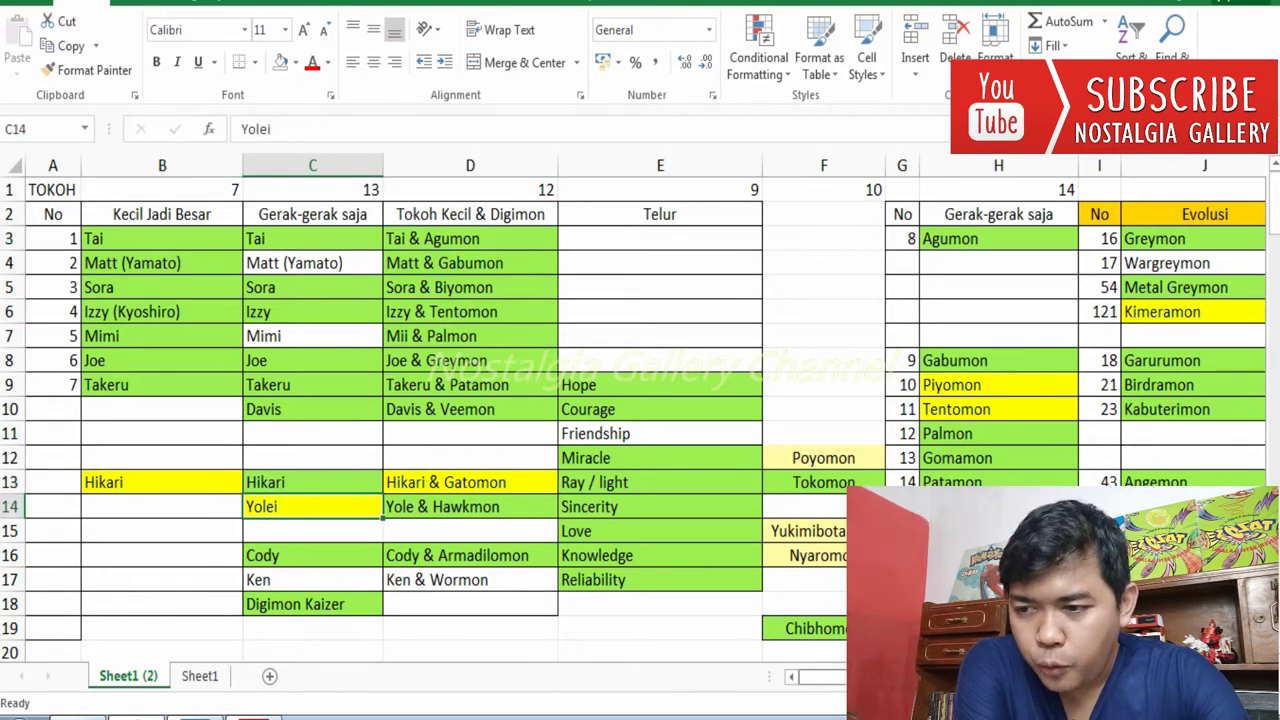
pyautogui.hscroll(3, 645, 419)
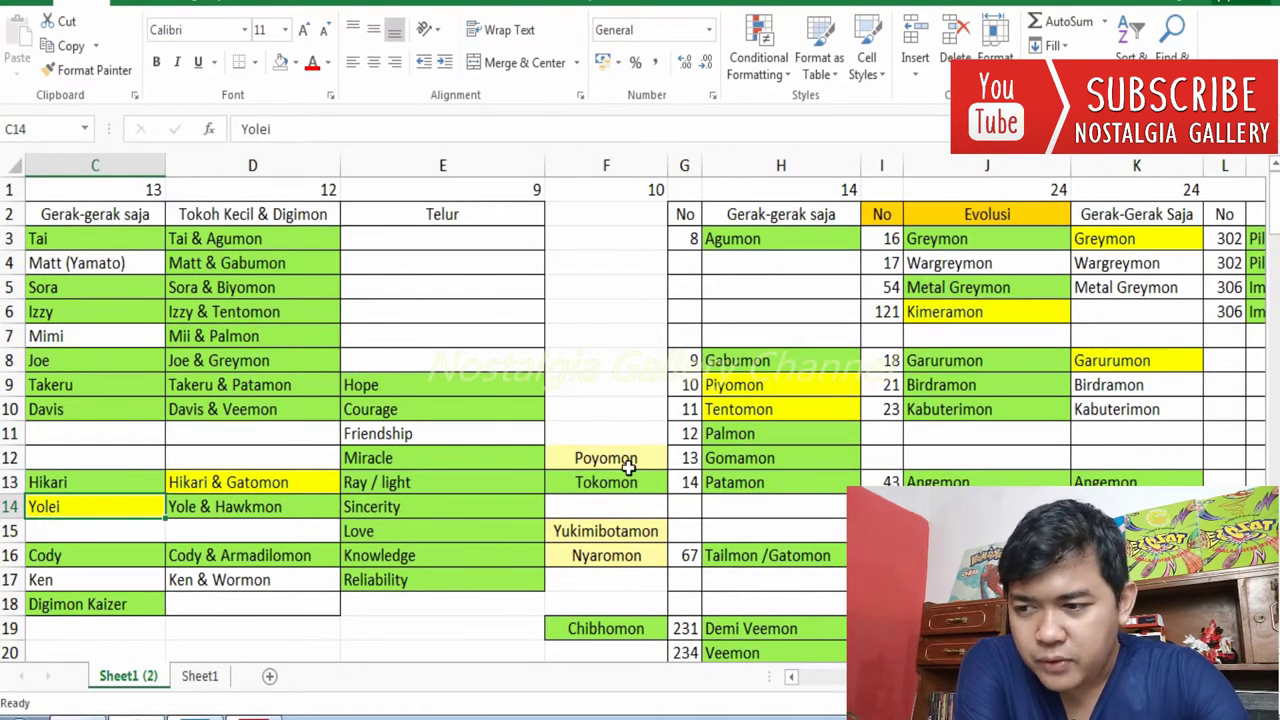
pyautogui.moveTo(848, 389); pyautogui.dragTo(846, 406)
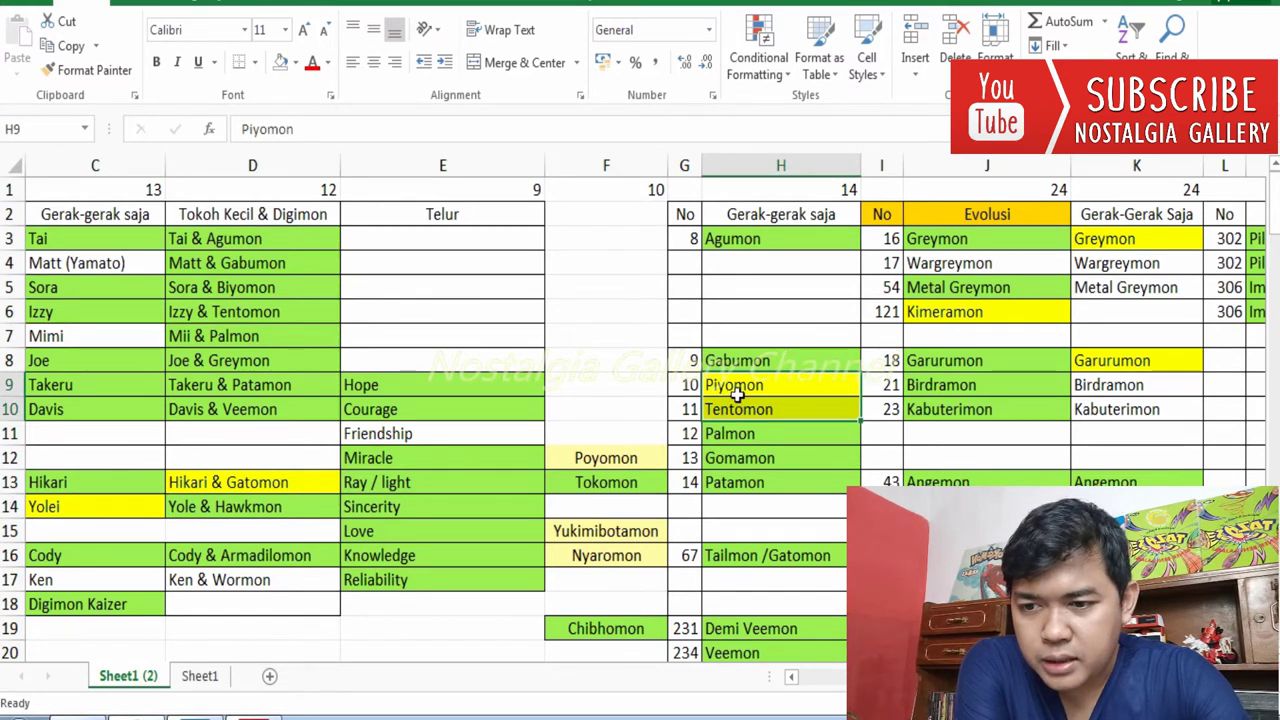
# Step: Examine the yellow-marked Piyomon and Tentomon in column H, Kimeramon under Evolusi, and Garurumon in column K
pyautogui.click(822, 389)
pyautogui.moveTo(822, 389); pyautogui.dragTo(820, 405)
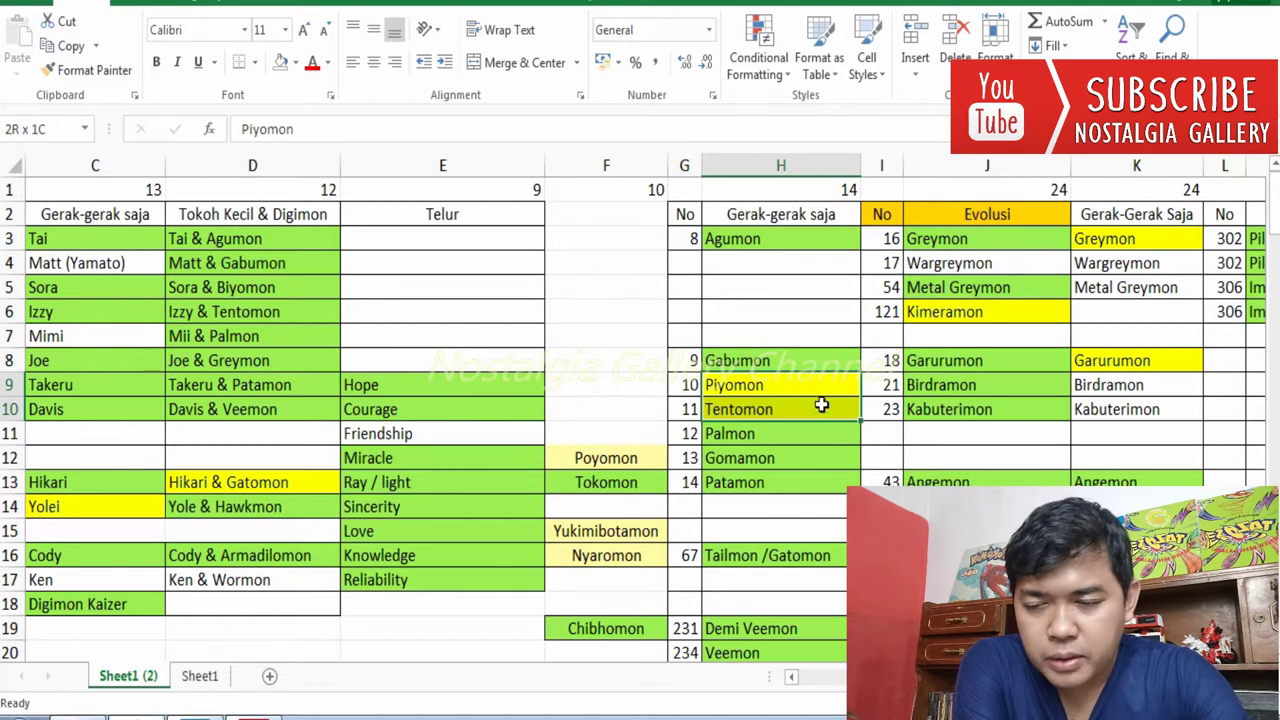
pyautogui.click(948, 311)
pyautogui.click(1120, 360)
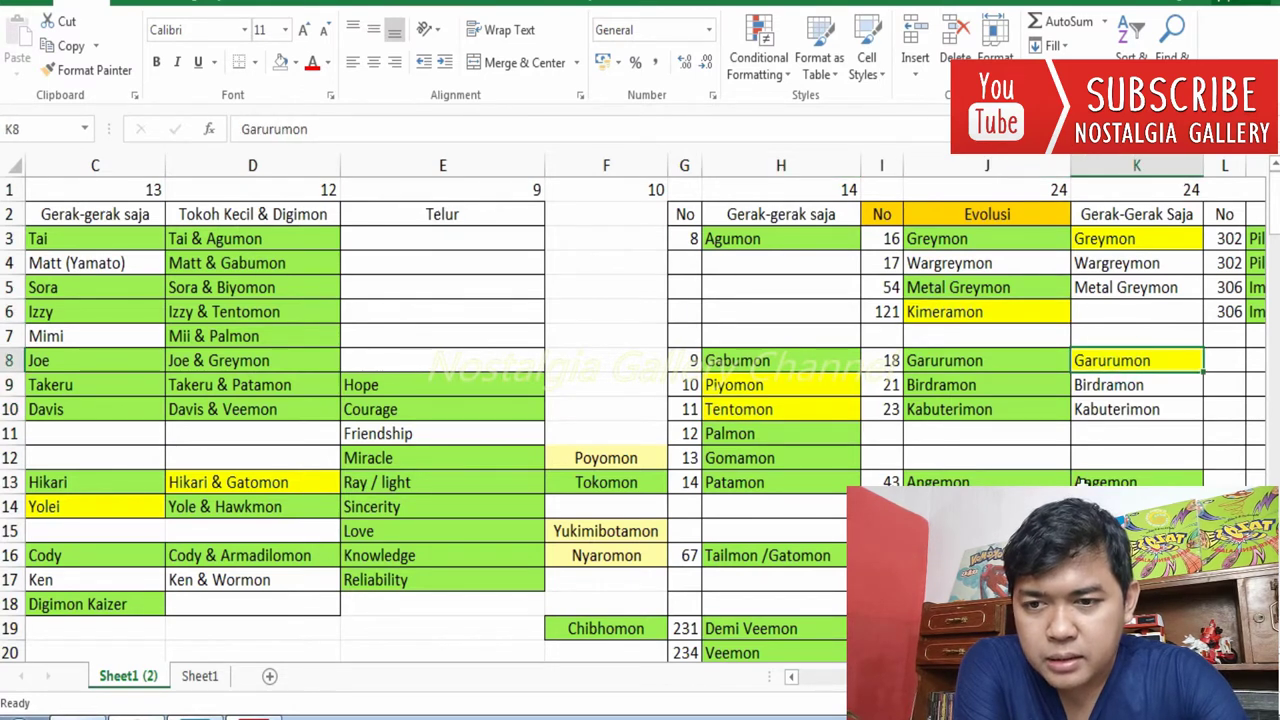
# Step: Examine the unmarked Wargreymon and Metal Greymon in K4:K5, and compare Wargreymon across columns J and K
pyautogui.hscroll(3, 862, 234)
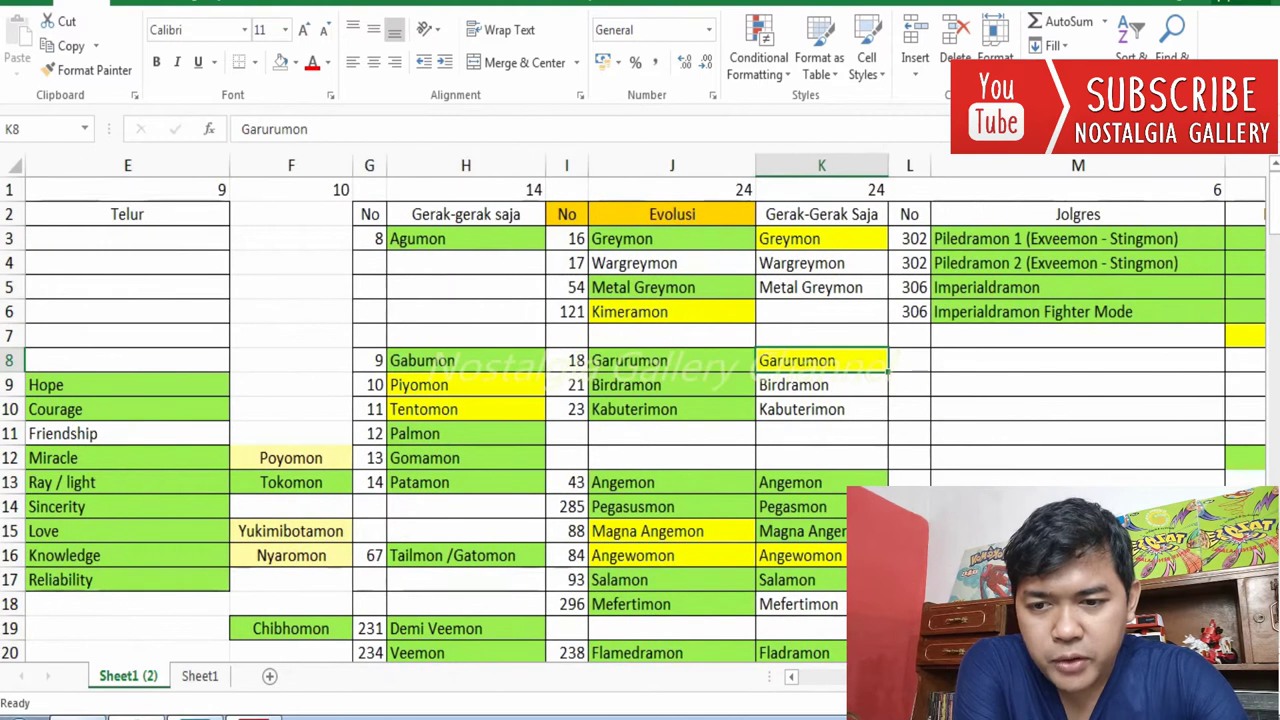
pyautogui.moveTo(847, 268); pyautogui.dragTo(848, 288)
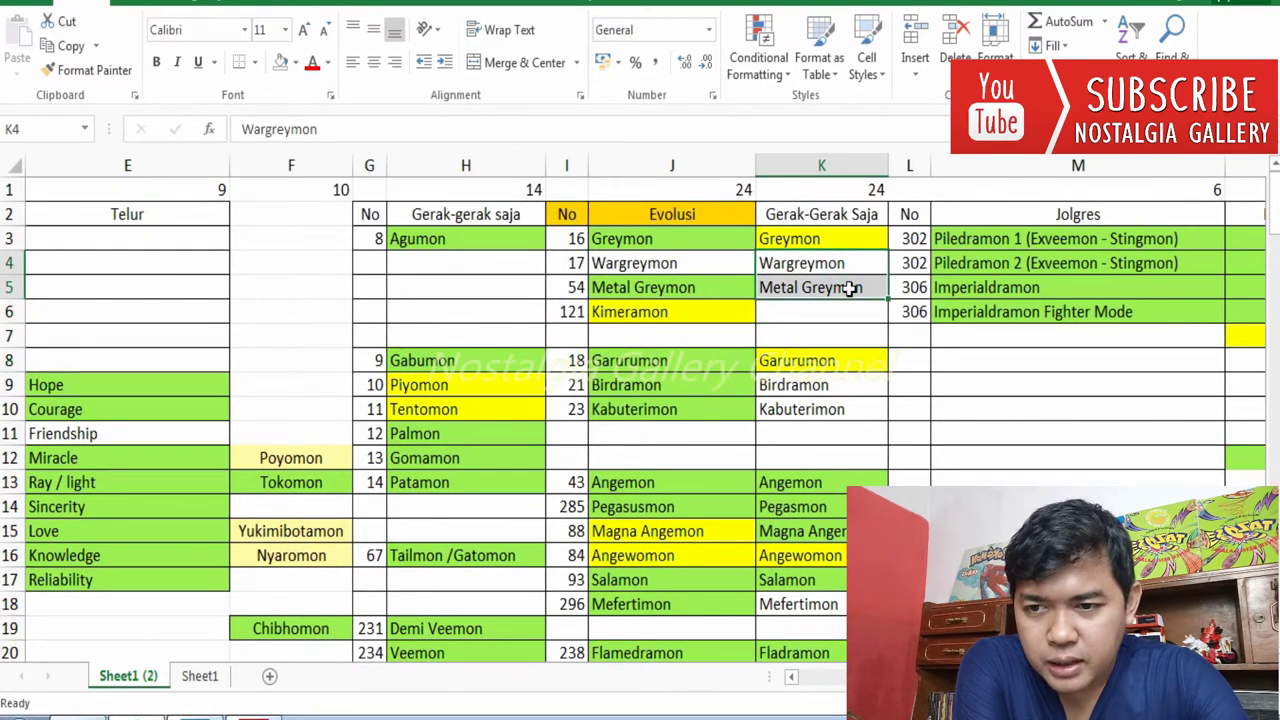
pyautogui.click(698, 263)
pyautogui.moveTo(698, 263); pyautogui.dragTo(817, 266)
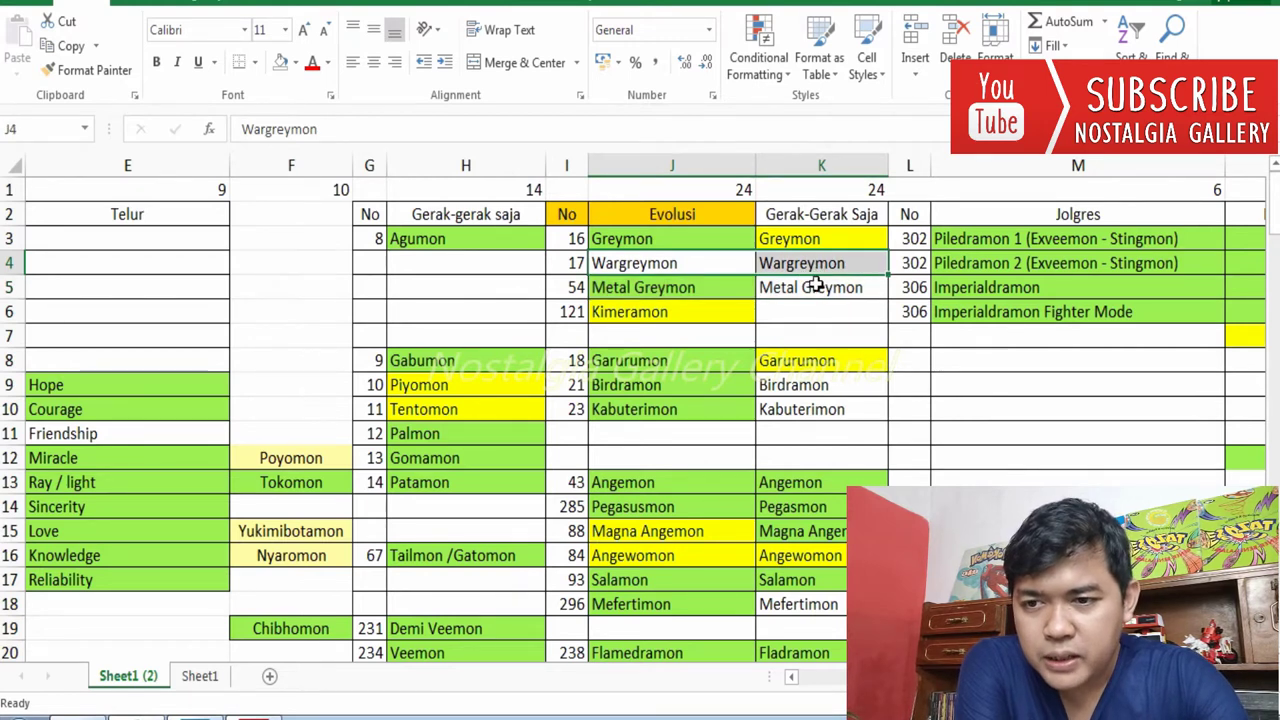
# Step: Inspect the grand total formula in O1 and the unmarked Ken & Wormon entry in D17, reviewing the lists through Digiviced
pyautogui.hscroll(3, 645, 407)
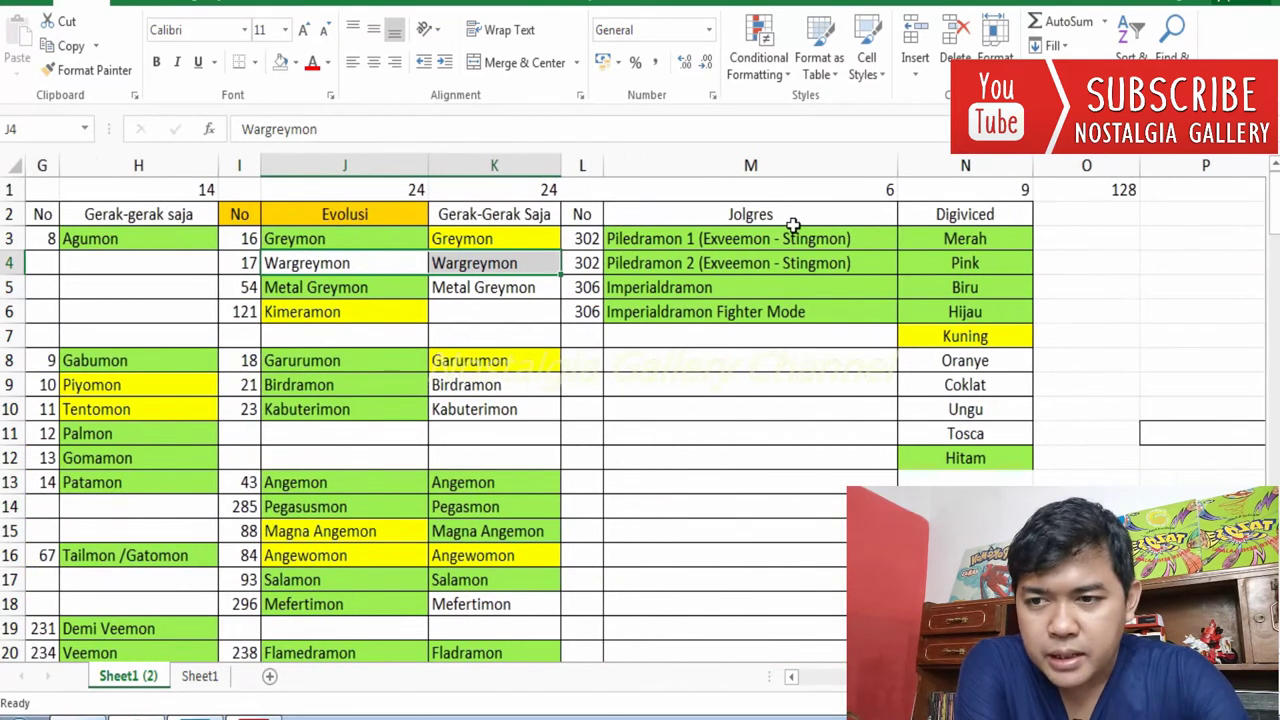
pyautogui.click(1100, 193)
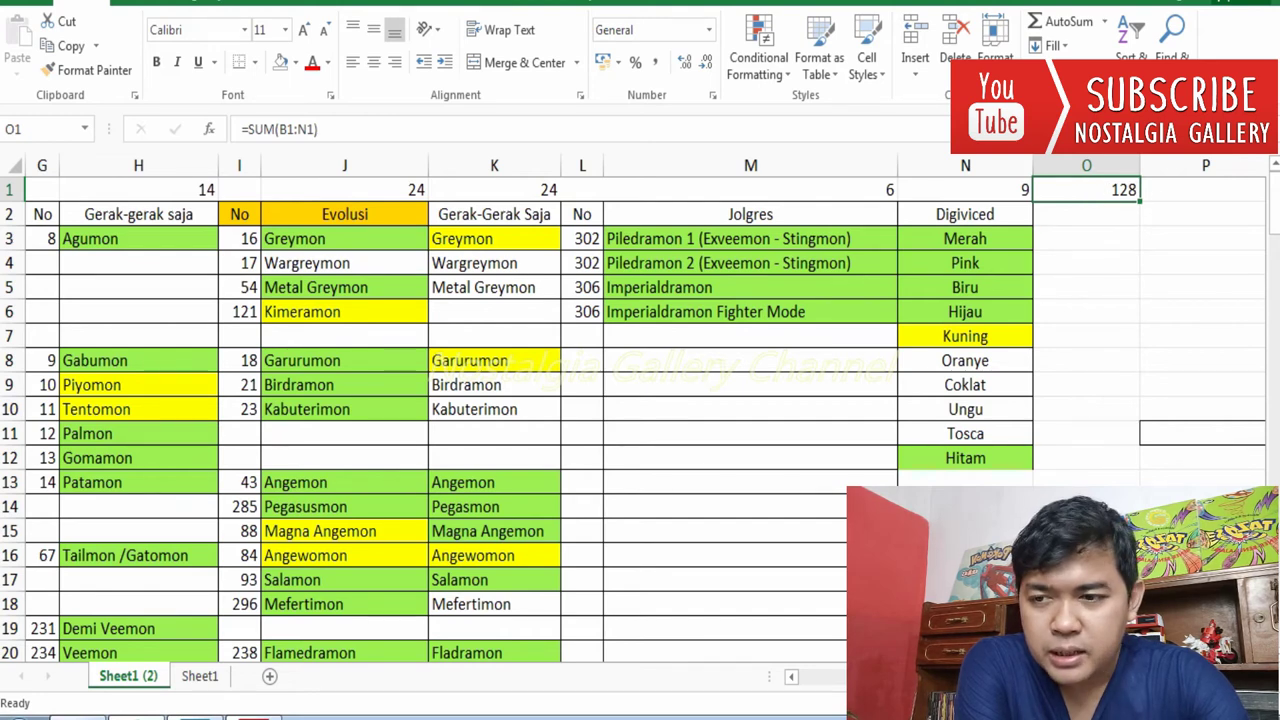
pyautogui.hscroll(-5, 596, 511)
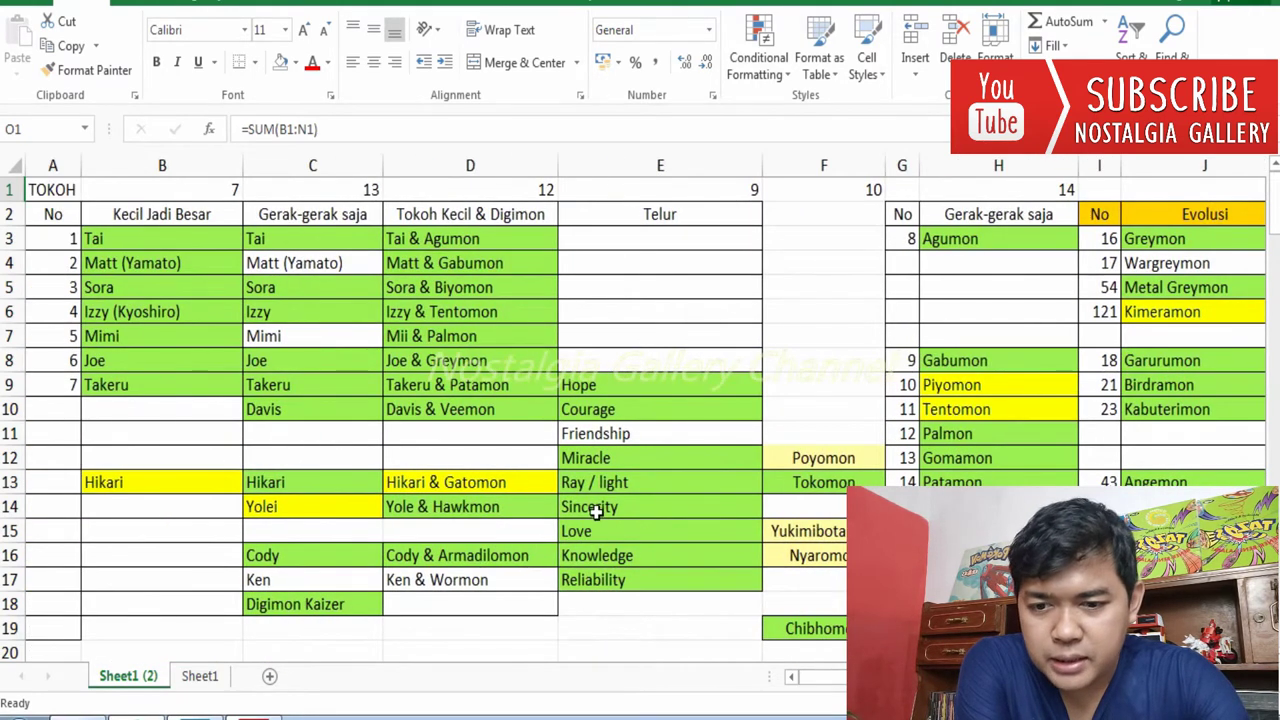
pyautogui.click(458, 583)
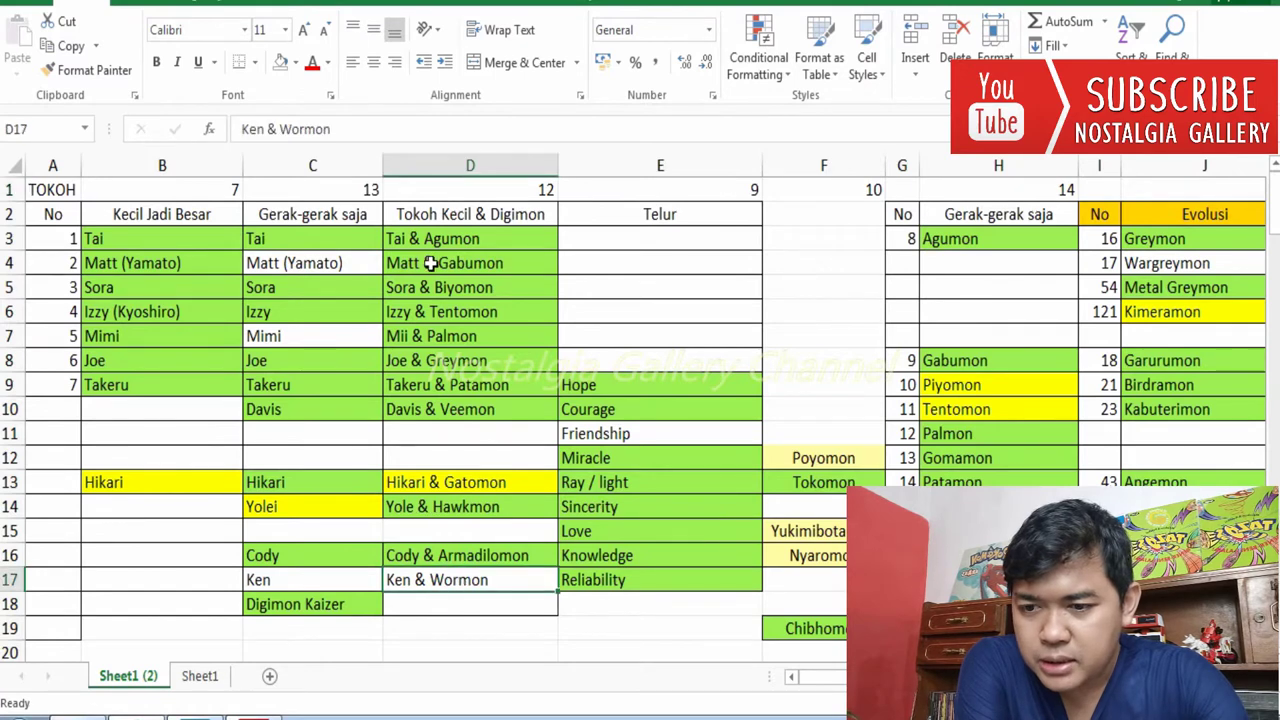
pyautogui.scroll(-1, 547, 408)
pyautogui.scroll(1, 547, 408)
pyautogui.hscroll(3, 640, 408)
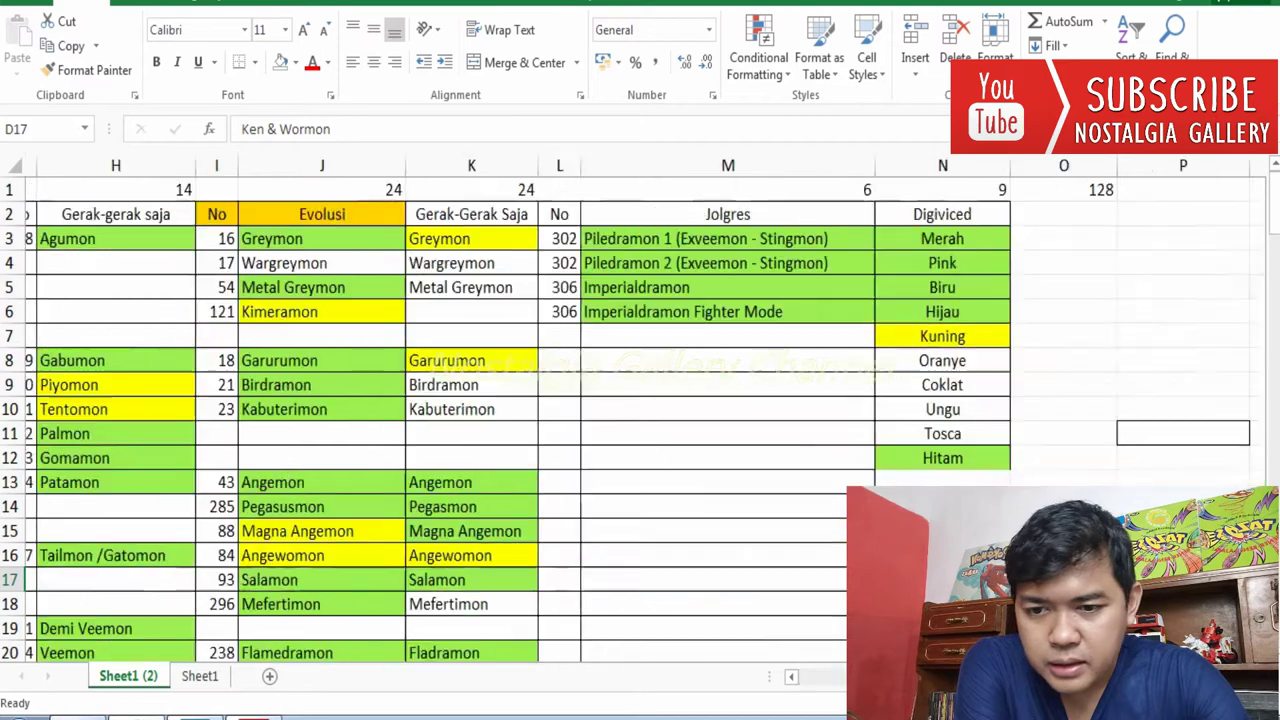